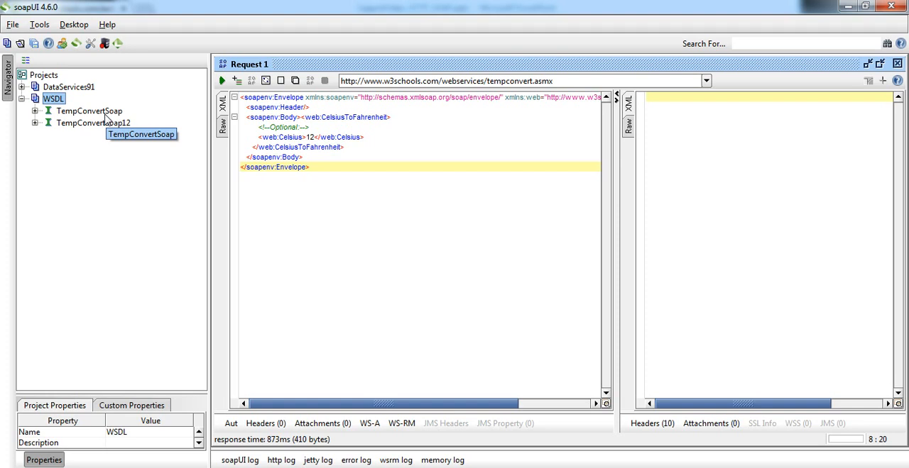
# Submit Request 1 of TempConvertSoap's CelsiusToFahrenheit operation and select the CelsiusToFahrenheitResult value in the response
pyautogui.click(104, 113)
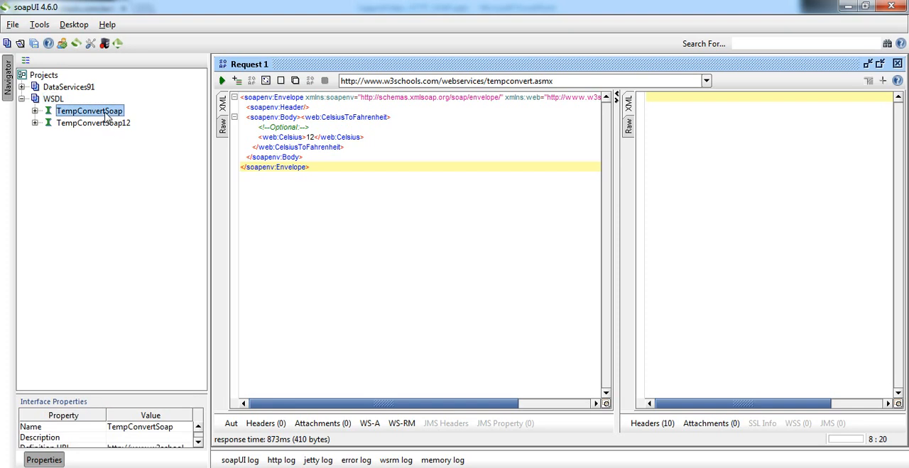
pyautogui.click(314, 137)
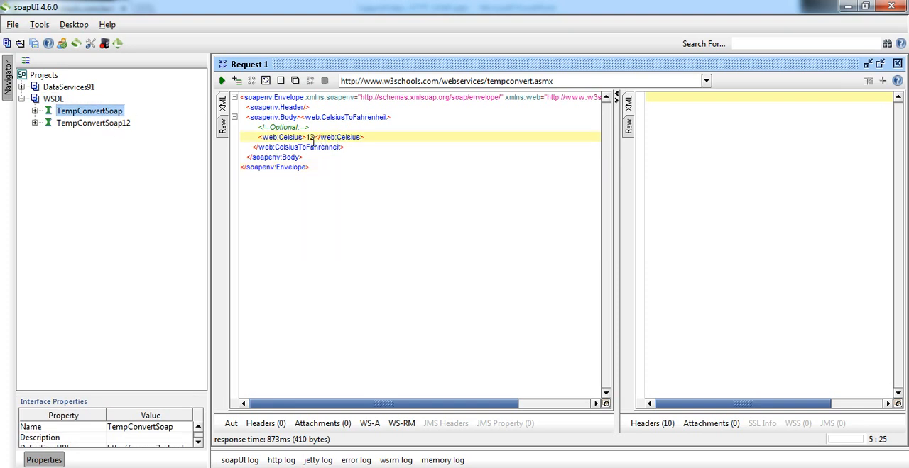
pyautogui.click(35, 111)
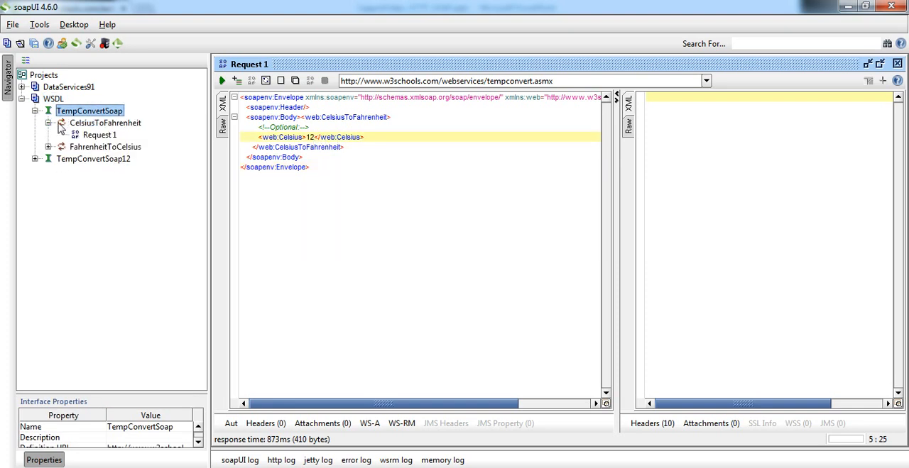
pyautogui.click(101, 136)
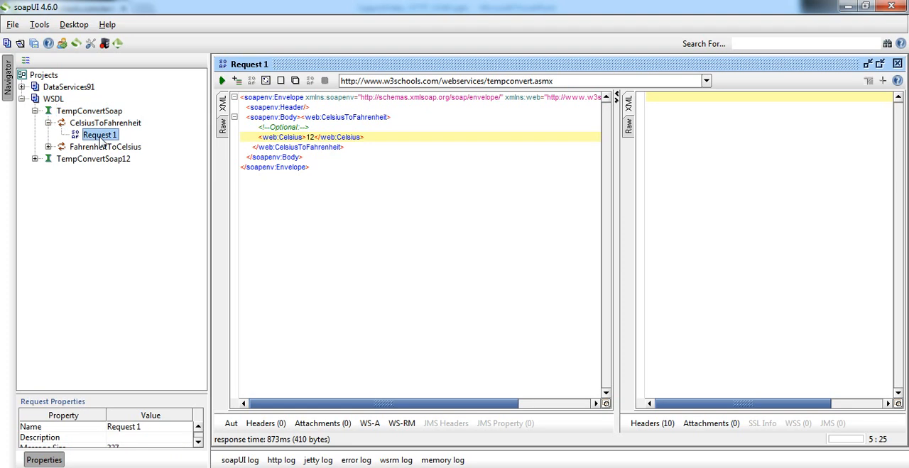
pyautogui.click(317, 137)
pyautogui.click(222, 81)
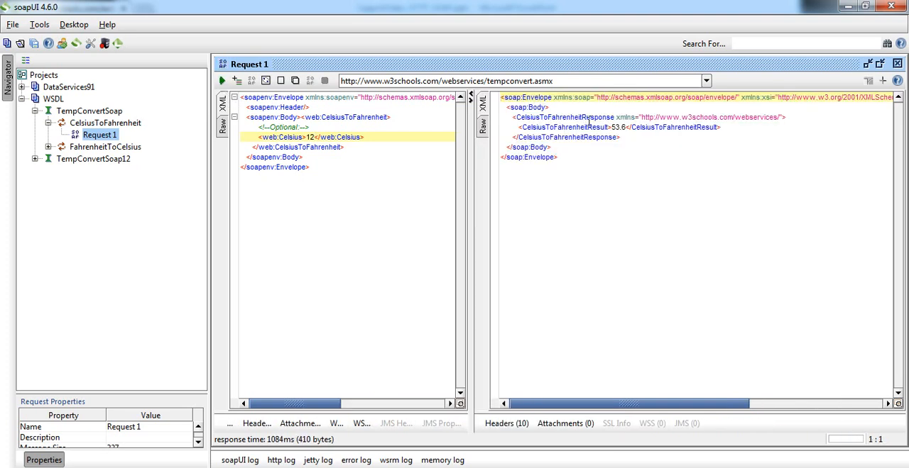
pyautogui.moveTo(627, 127); pyautogui.dragTo(613, 128)
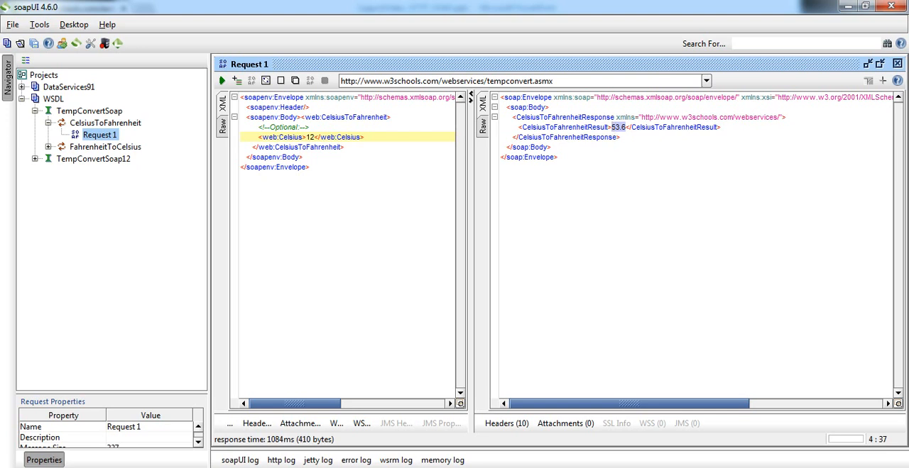
# Switch to Informatica PowerCenter Designer and examine the SOAPRequest port's expression in the EXPTRANS transformation
pyautogui.click(30, 467)
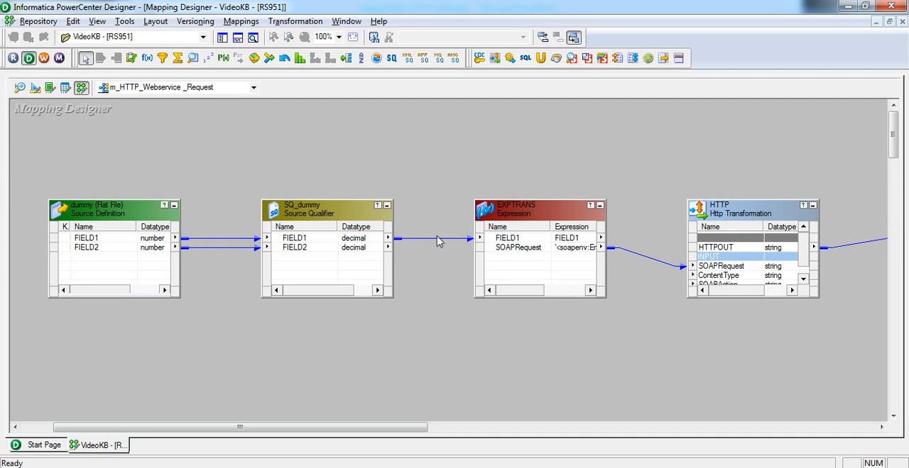
pyautogui.doubleClick(534, 221)
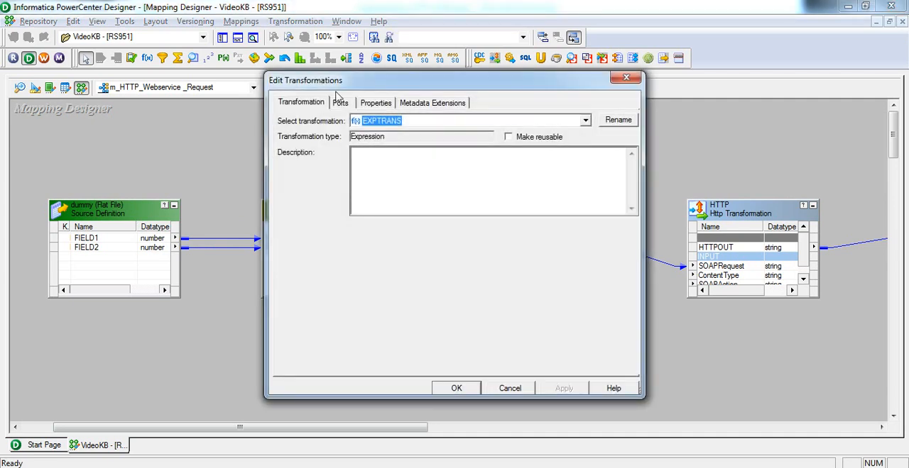
pyautogui.click(340, 103)
pyautogui.click(614, 176)
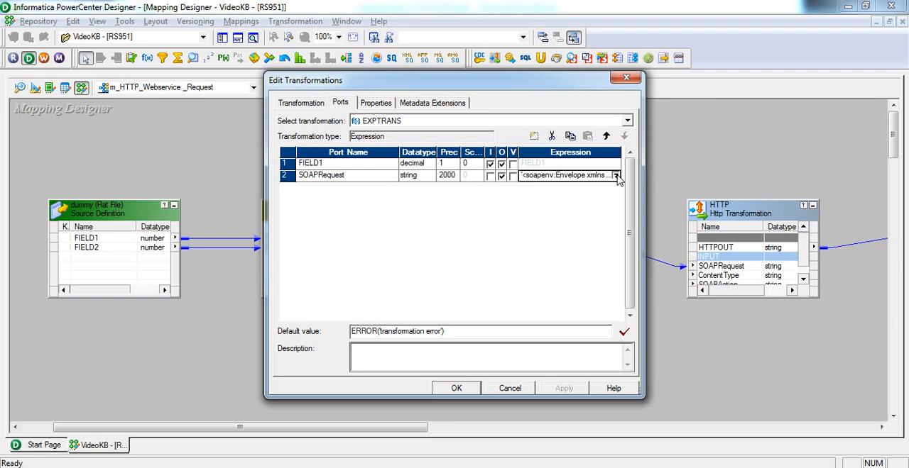
pyautogui.click(615, 176)
pyautogui.moveTo(705, 147); pyautogui.dragTo(703, 178)
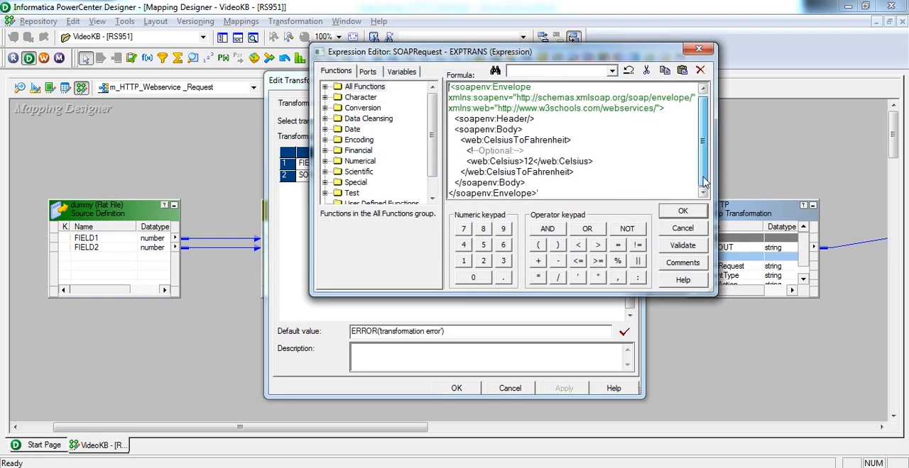
# Compare the SOAPRequest expression with Request 1 in soapUI and close the EXPTRANS transformation's settings
pyautogui.click(430, 467)
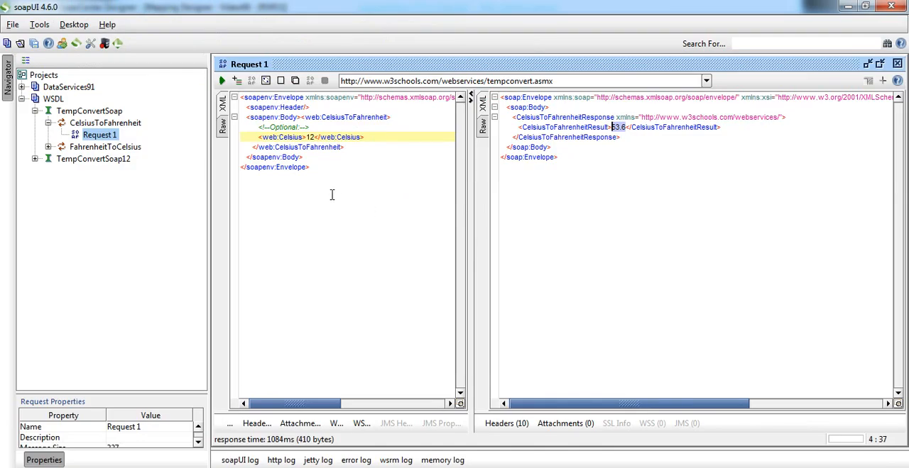
pyautogui.hotkey('alt', 'Tab')
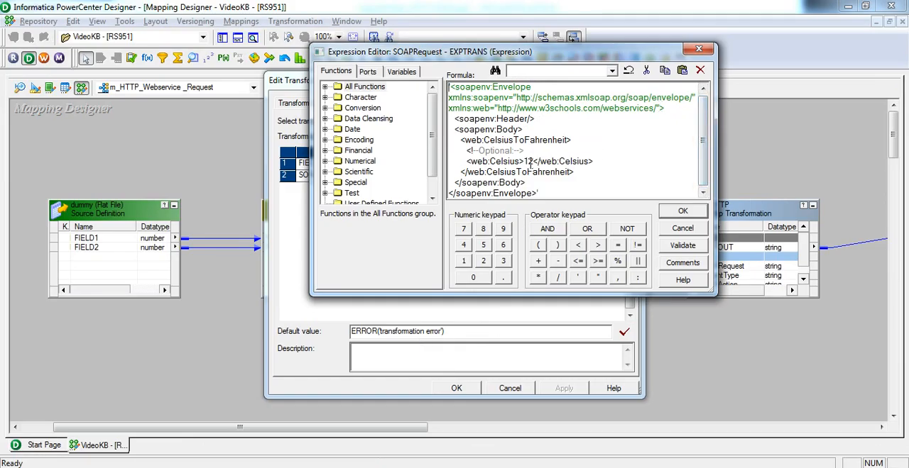
pyautogui.click(681, 212)
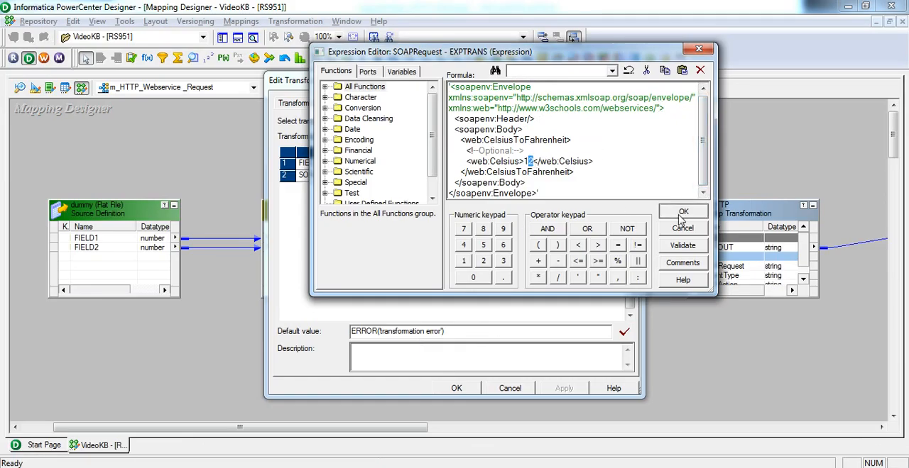
pyautogui.click(458, 389)
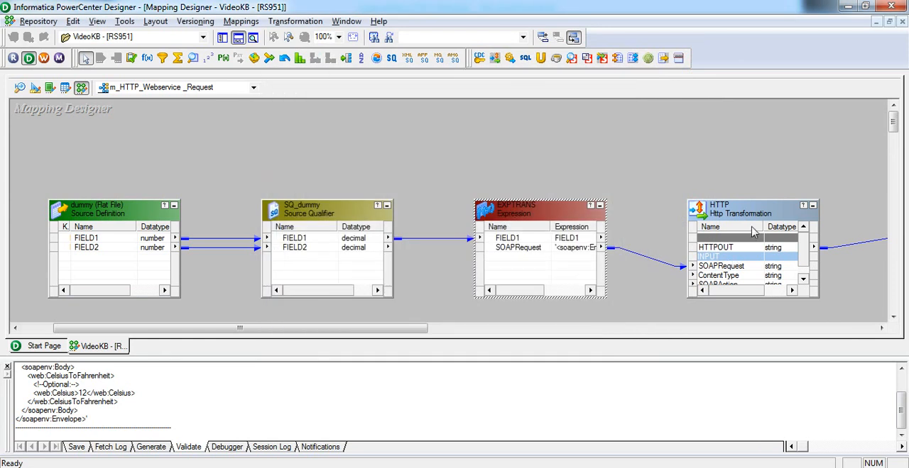
# Enlarge the HTTP transformation upward in the mapping to show all its ports, and open its HTTP method and URL settings
pyautogui.moveTo(758, 201); pyautogui.dragTo(759, 121)
pyautogui.doubleClick(751, 137)
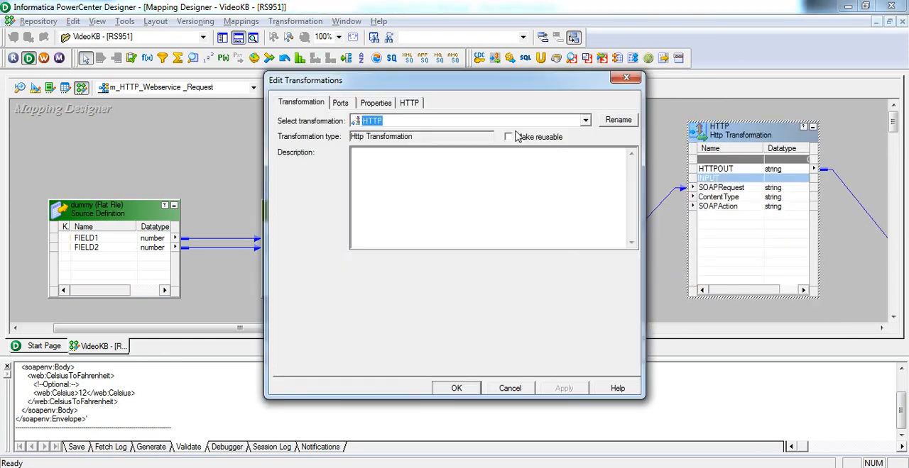
pyautogui.click(387, 105)
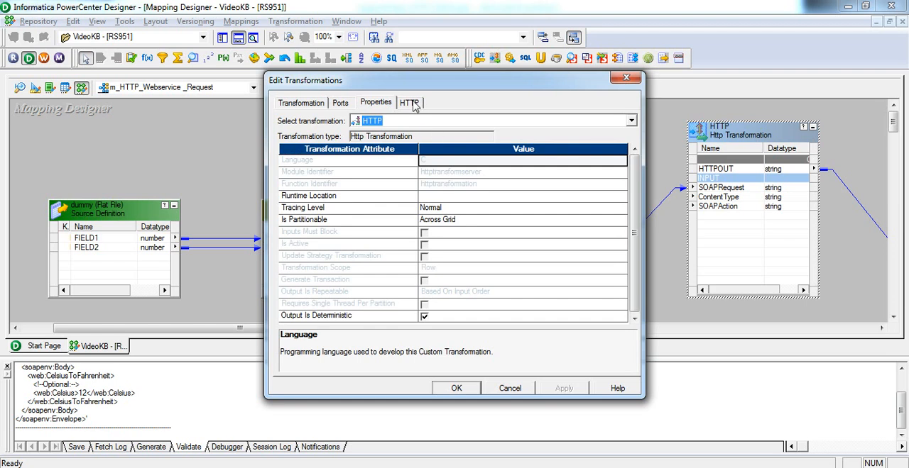
pyautogui.click(412, 103)
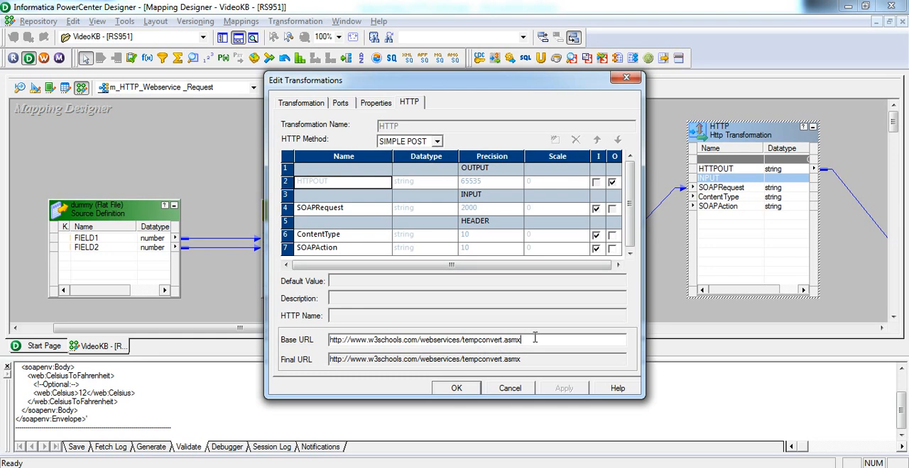
# Compare the HTTP transformation's base URL with the WSDL address in the web browser
pyautogui.hotkey('alt', 'Tab')
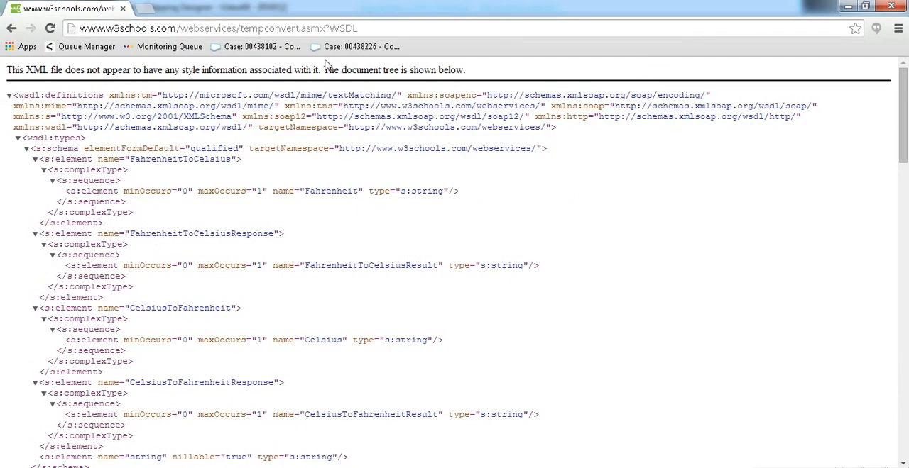
pyautogui.click(369, 30)
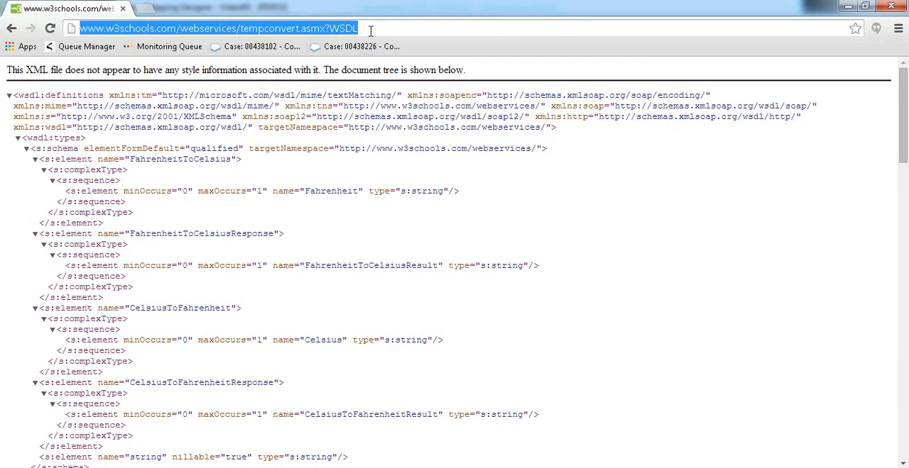
pyautogui.hotkey('alt', 'Tab')
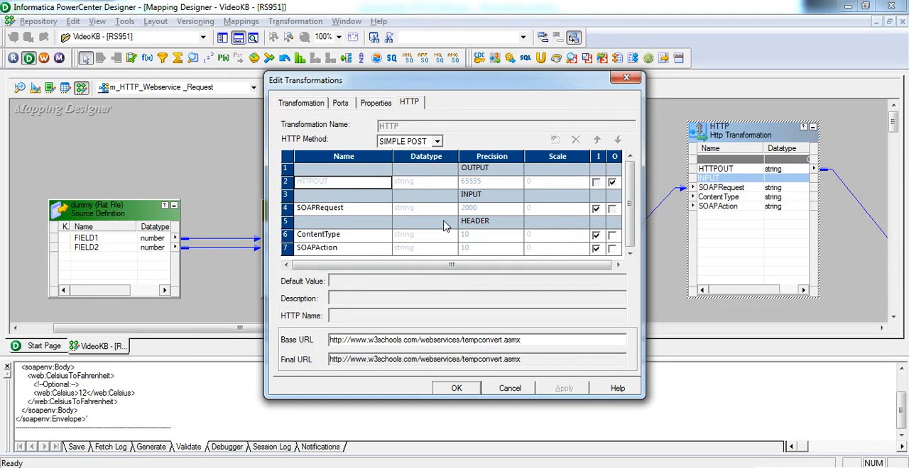
# Examine the HTTP name and default value of the ContentType and SOAPAction header ports
pyautogui.click(359, 240)
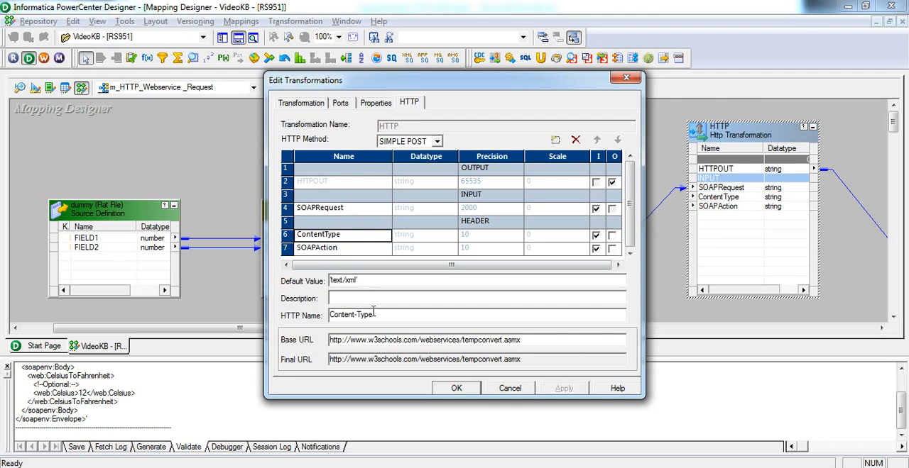
pyautogui.moveTo(381, 321); pyautogui.dragTo(321, 321)
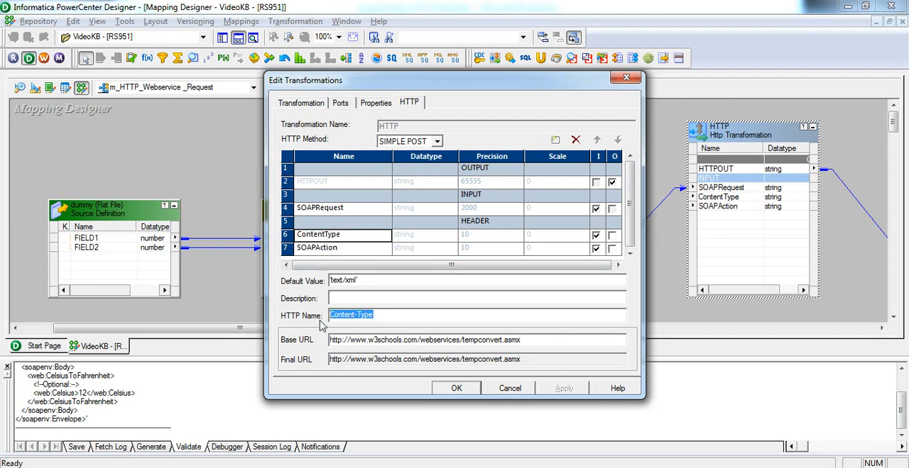
pyautogui.moveTo(368, 280); pyautogui.dragTo(319, 283)
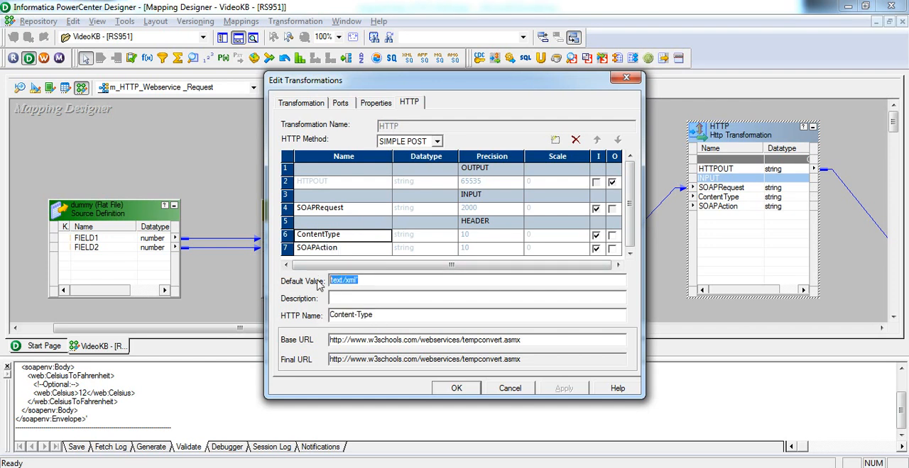
pyautogui.click(343, 252)
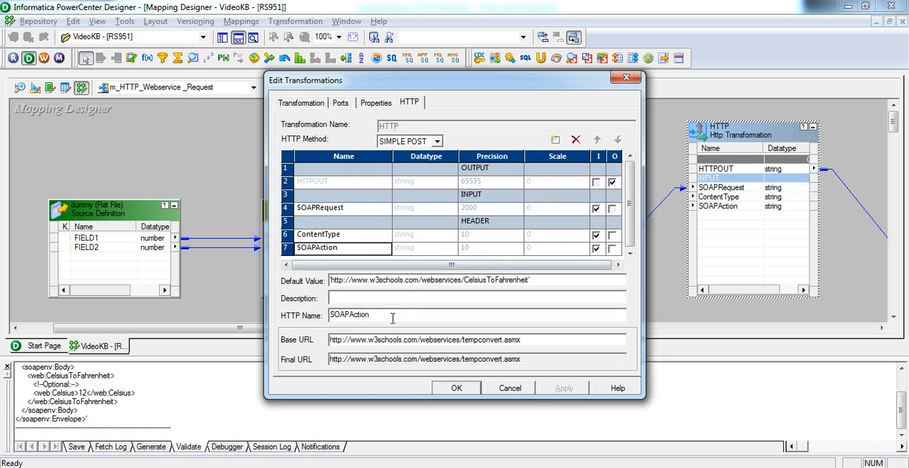
pyautogui.moveTo(392, 318); pyautogui.dragTo(299, 322)
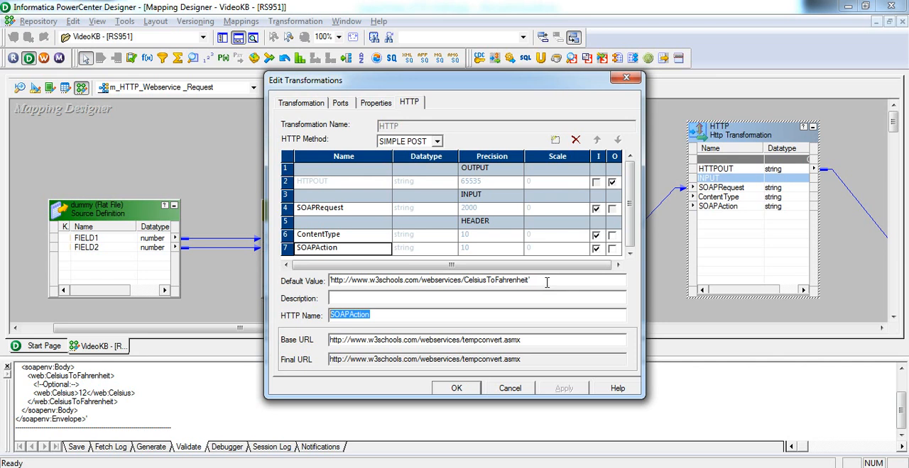
pyautogui.moveTo(547, 283); pyautogui.dragTo(312, 289)
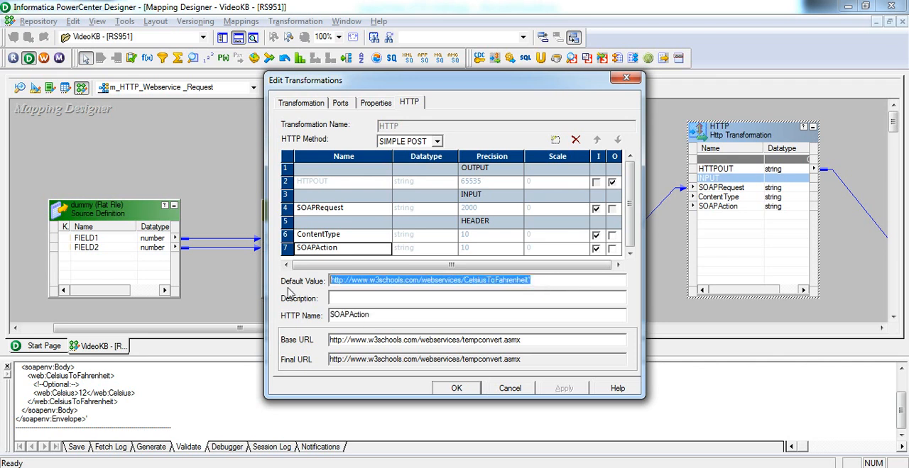
# Look up the CelsiusToFahrenheit soapAction in the WSDL in the web browser, and close the HTTP transformation's settings
pyautogui.hotkey('alt', 'Tab')
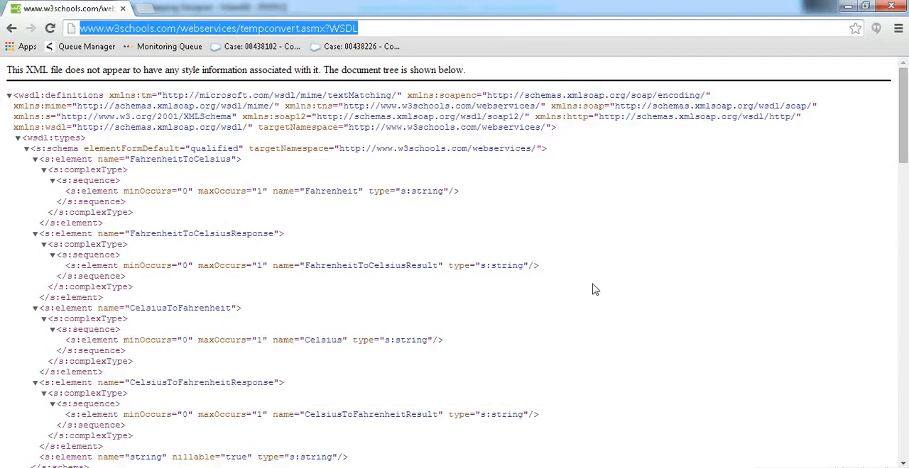
pyautogui.scroll(-20, 595, 290)
pyautogui.scroll(-1, 595, 290)
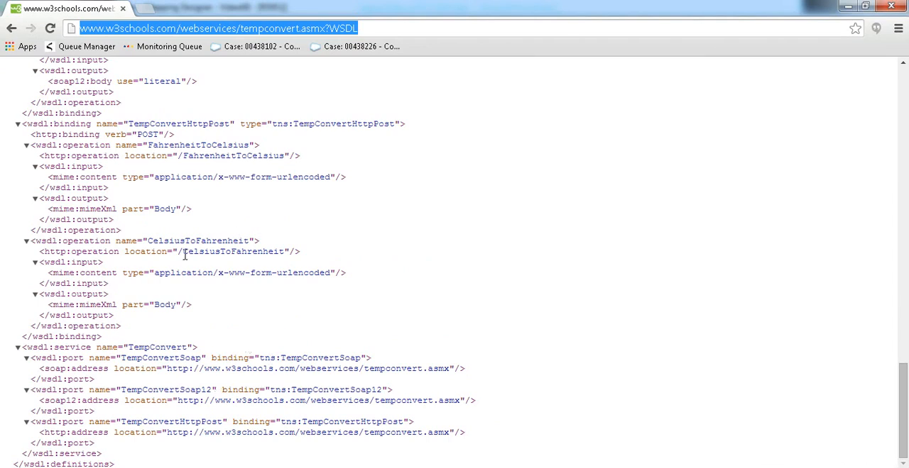
pyautogui.scroll(3, 229, 270)
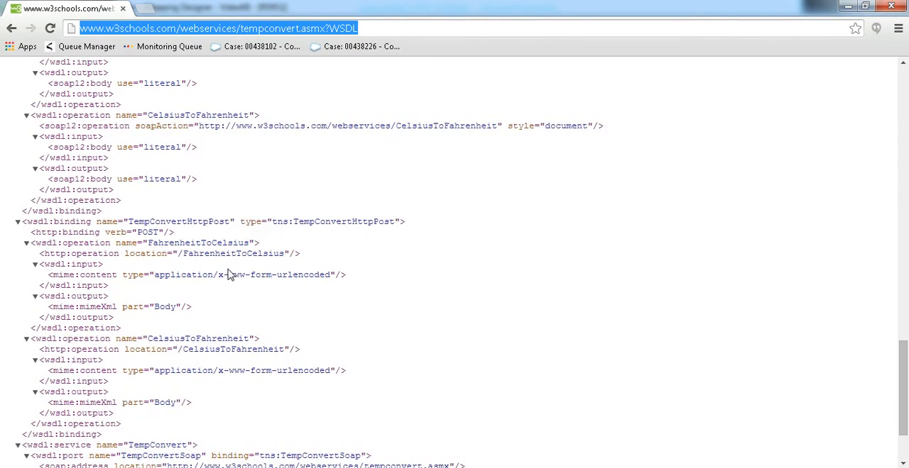
pyautogui.hotkey('alt', 'Tab')
pyautogui.click(465, 386)
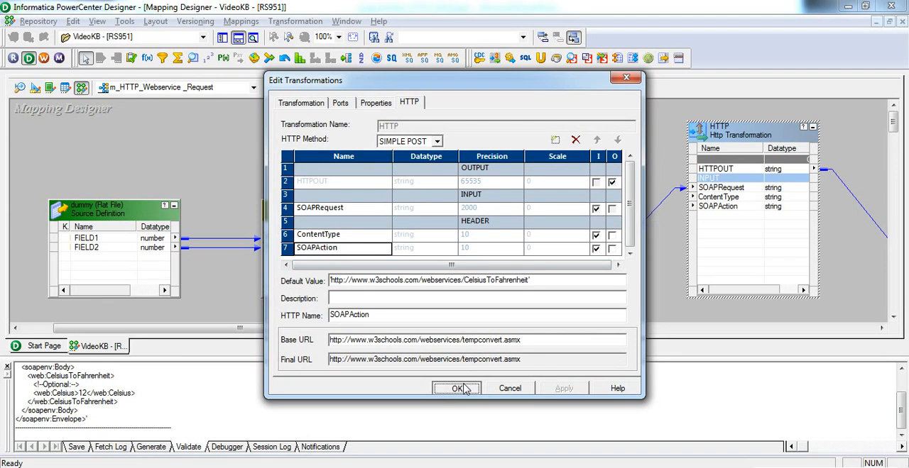
# Enlarge the Tgt_FF target definition upward in the mapping
pyautogui.moveTo(411, 331); pyautogui.dragTo(500, 334)
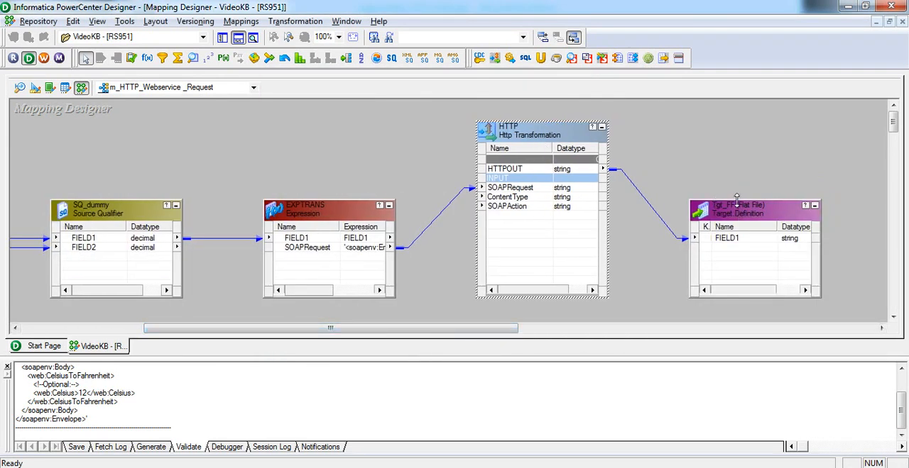
pyautogui.moveTo(736, 198); pyautogui.dragTo(735, 143)
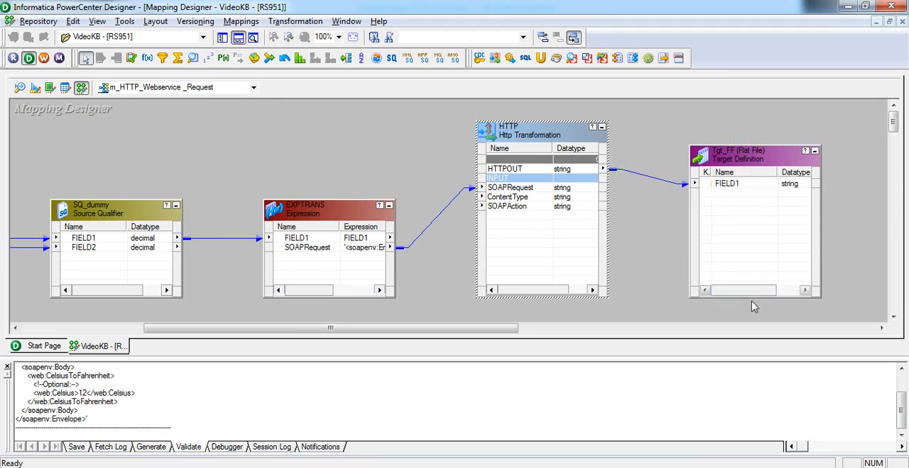
pyautogui.moveTo(750, 292)
pyautogui.mouseDown()
pyautogui.moveTo(777, 292)
pyautogui.moveTo(753, 293)
pyautogui.mouseUp()
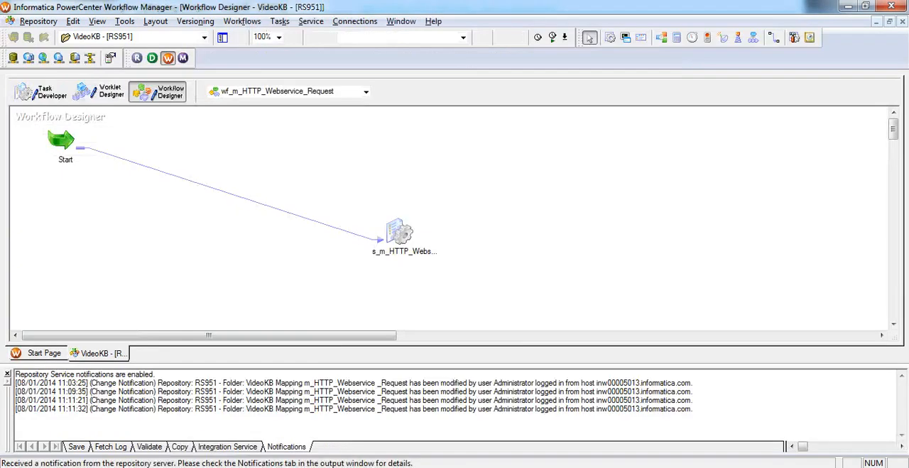
# Open the s_m_HTTP_Webservice__Request session's mapping settings and display the reader properties of the SQ_dummy source
pyautogui.doubleClick(398, 236)
pyautogui.click(395, 90)
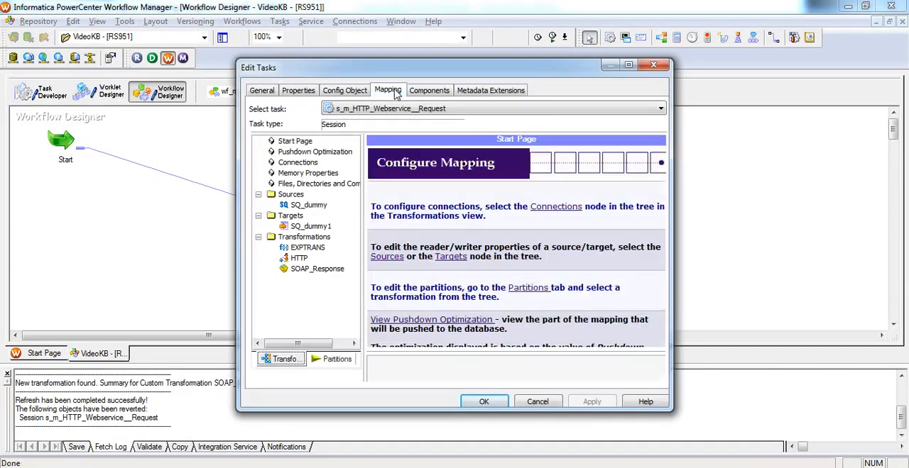
pyautogui.click(302, 206)
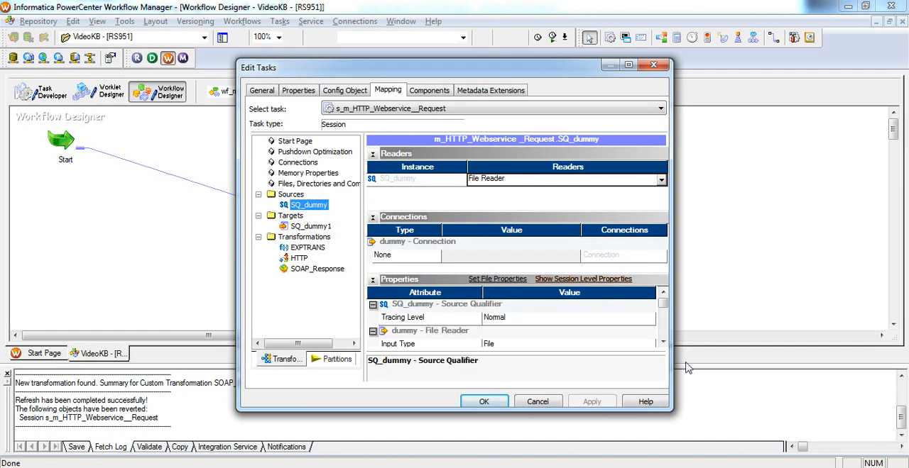
# Examine the source file type, source file directory and source filename properties of the SQ_dummy source
pyautogui.click(662, 343)
pyautogui.click(662, 343)
pyautogui.click(662, 343)
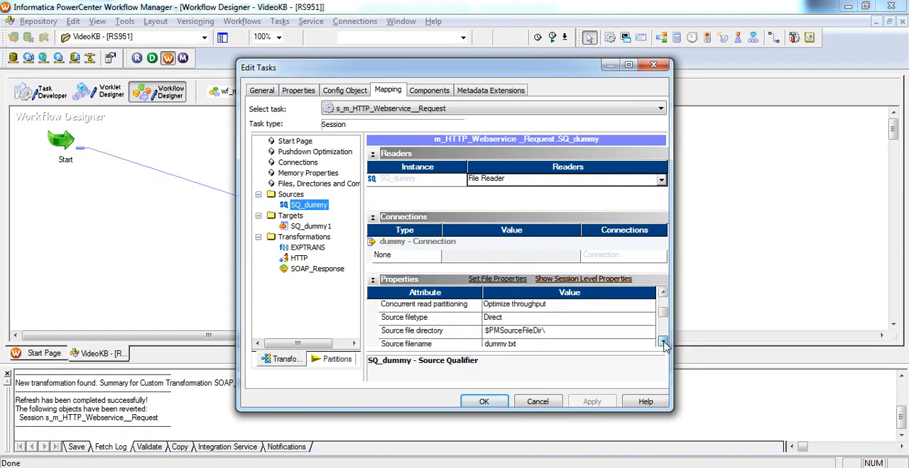
pyautogui.click(662, 343)
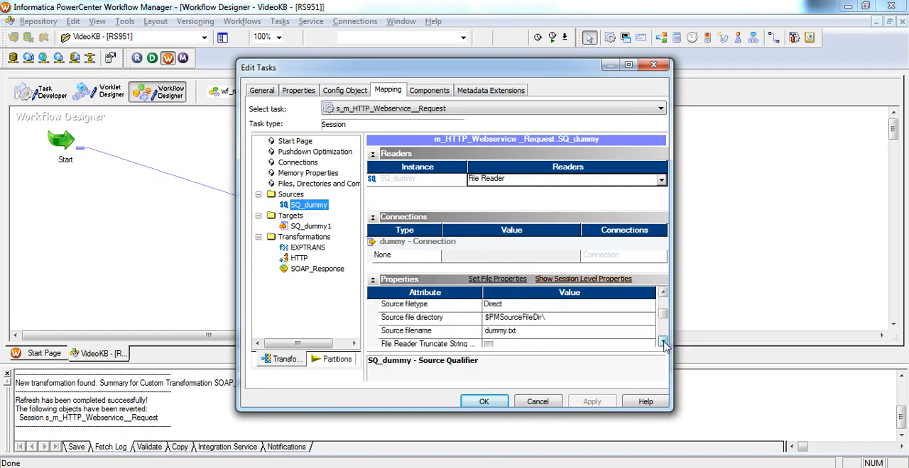
# Examine the file writer properties of the SQ_dummy1 target and close the session's settings
pyautogui.click(309, 227)
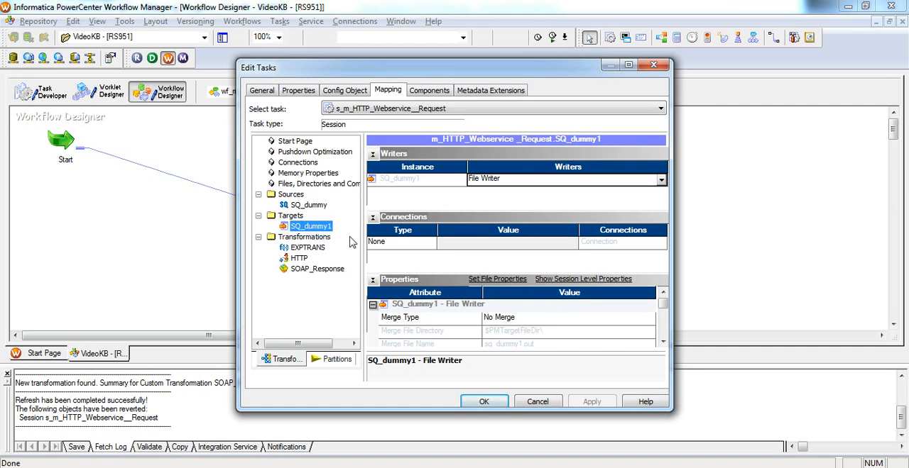
pyautogui.click(662, 343)
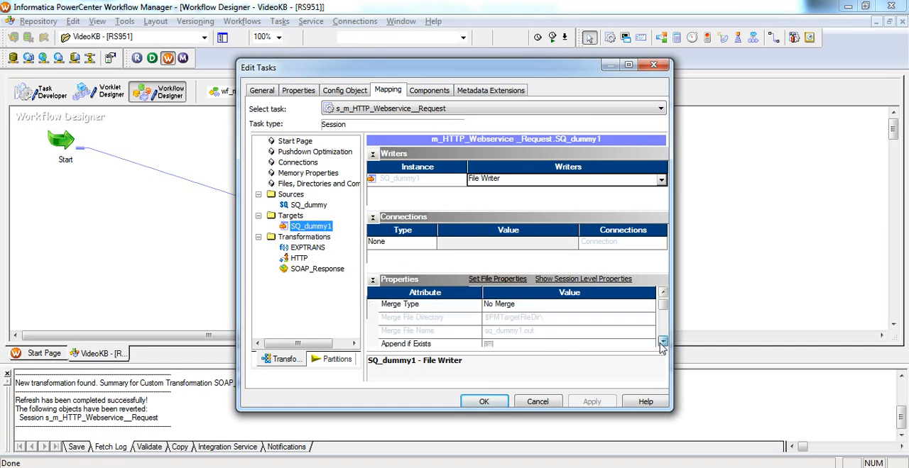
pyautogui.click(662, 342)
pyautogui.click(662, 343)
pyautogui.click(662, 343)
pyautogui.click(663, 343)
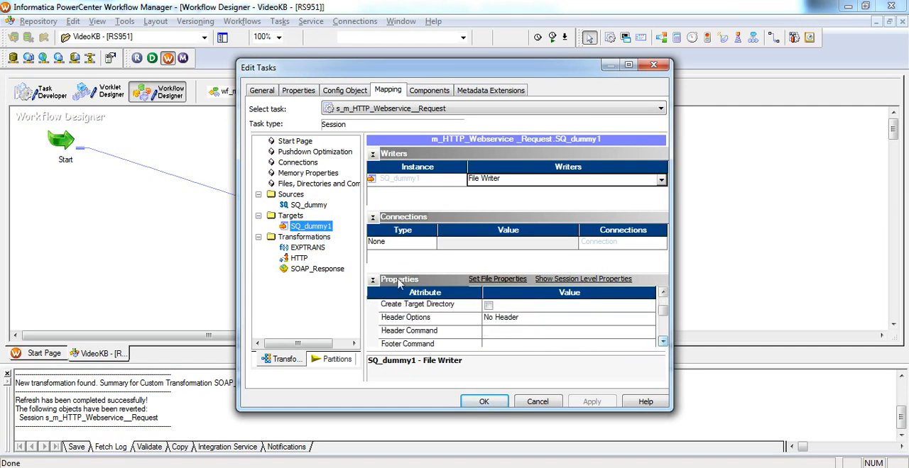
pyautogui.click(487, 400)
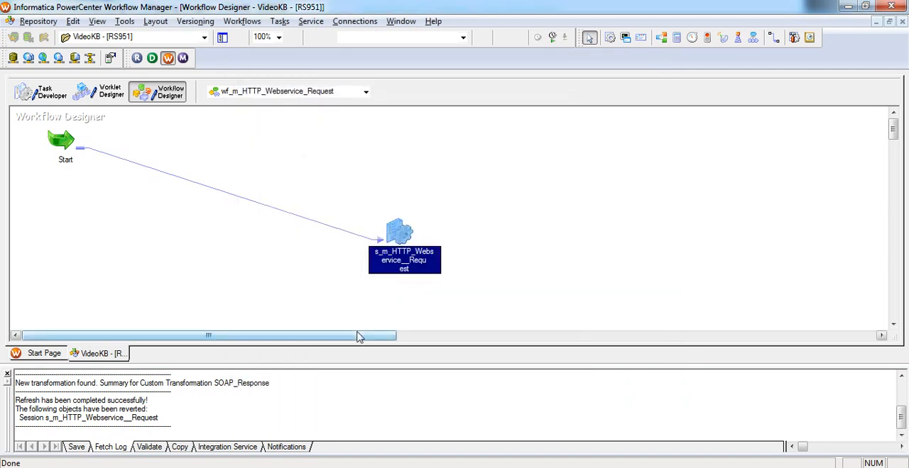
# Start the wf_m_HTTP_Webservice_Request workflow and open the session log of s_m_HTTP_Webservice__Request in Workflow Monitor
pyautogui.rightClick(293, 278)
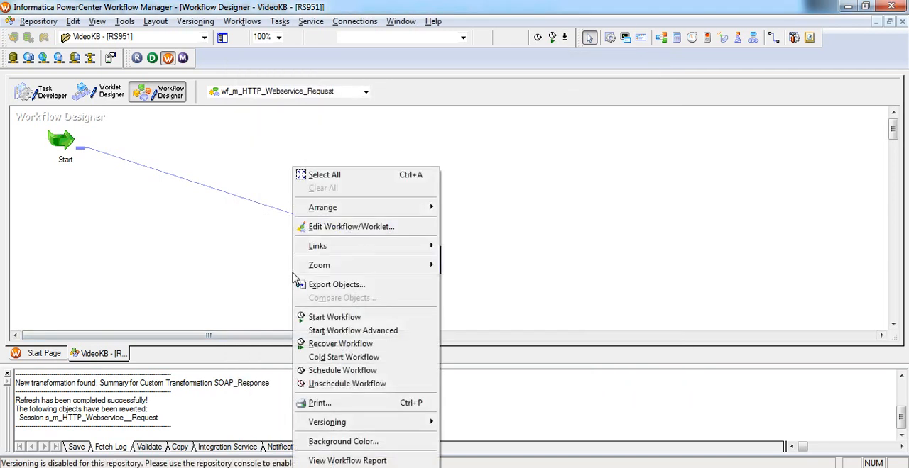
pyautogui.click(326, 318)
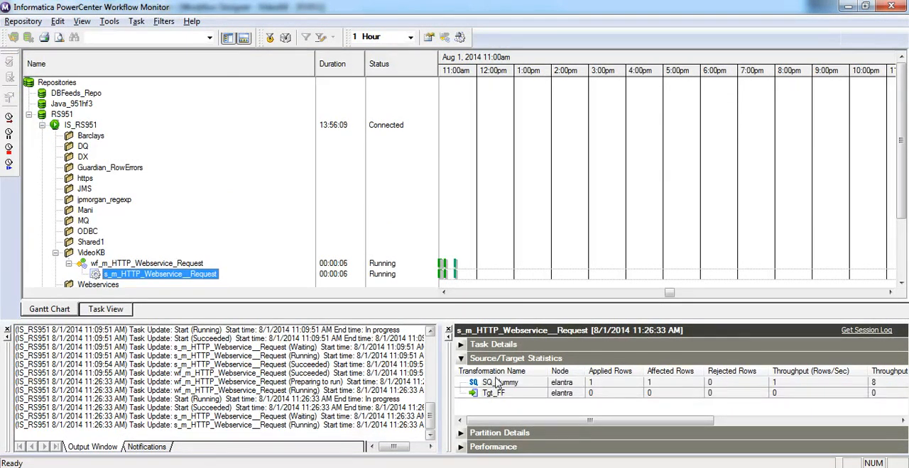
pyautogui.click(459, 37)
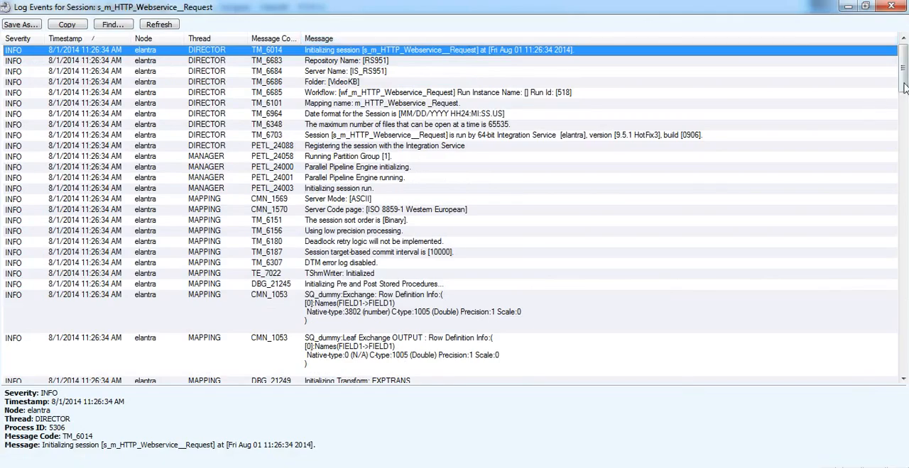
# Examine the SOAPRequest expression, HTTP request body and HTTP response body entries in the session log, and close the log
pyautogui.moveTo(905, 87); pyautogui.dragTo(906, 236)
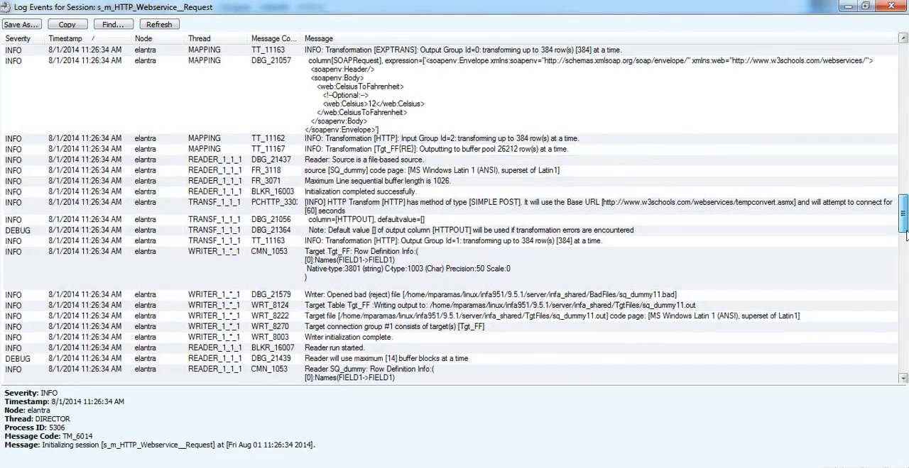
pyautogui.click(745, 126)
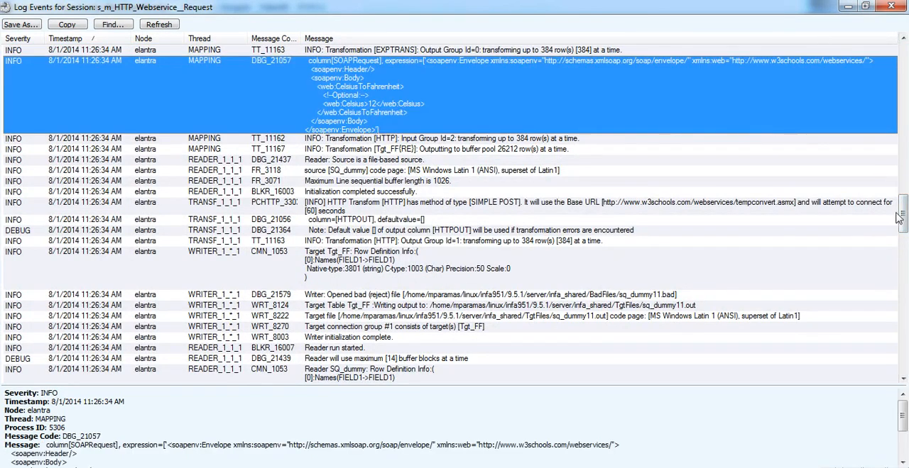
pyautogui.moveTo(901, 216); pyautogui.dragTo(900, 284)
pyautogui.click(577, 296)
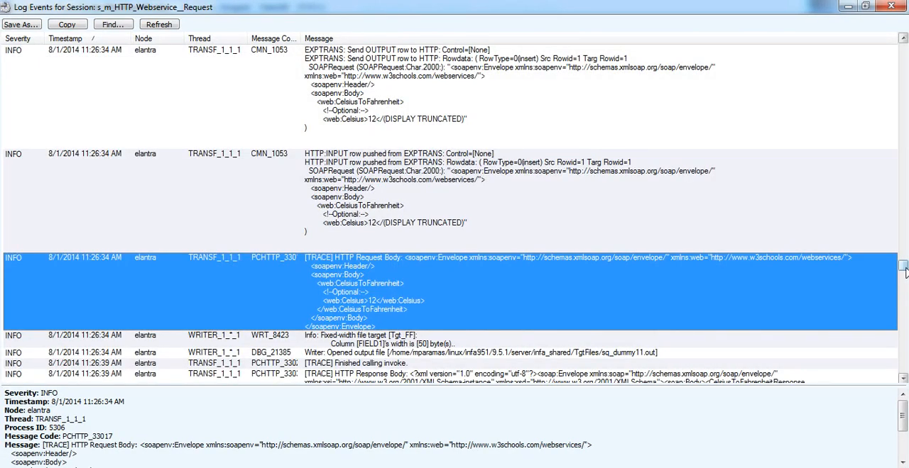
pyautogui.moveTo(905, 273); pyautogui.dragTo(905, 282)
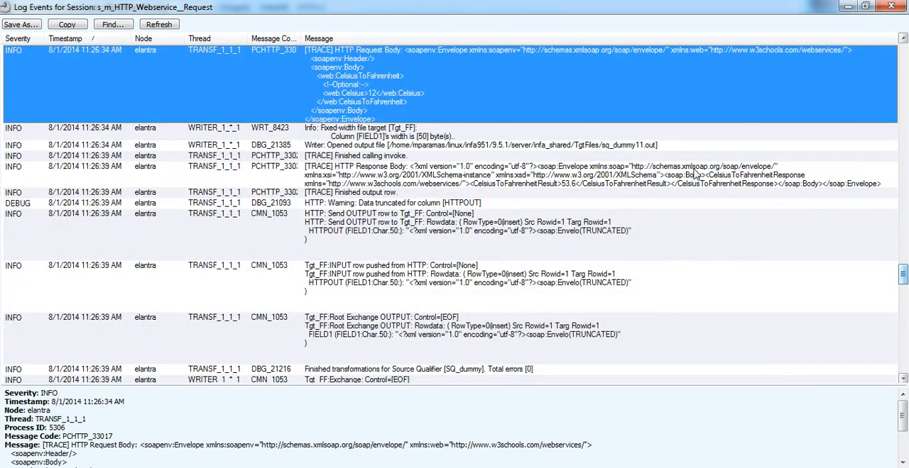
pyautogui.click(601, 179)
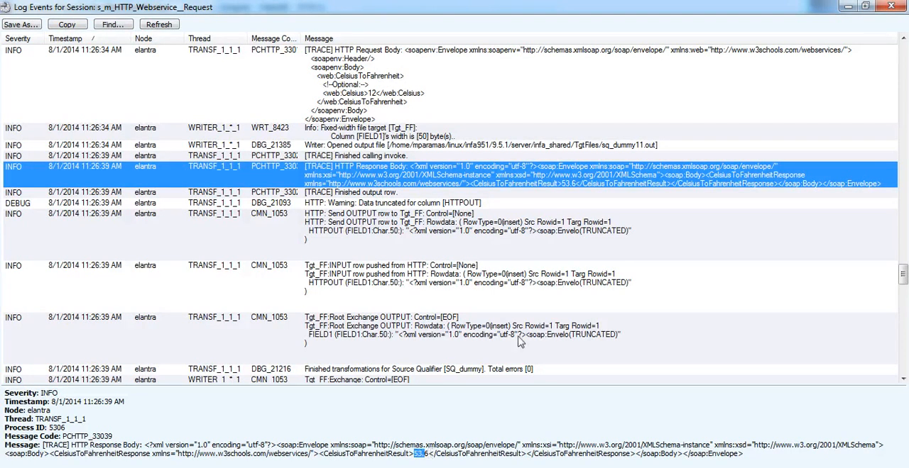
pyautogui.click(892, 7)
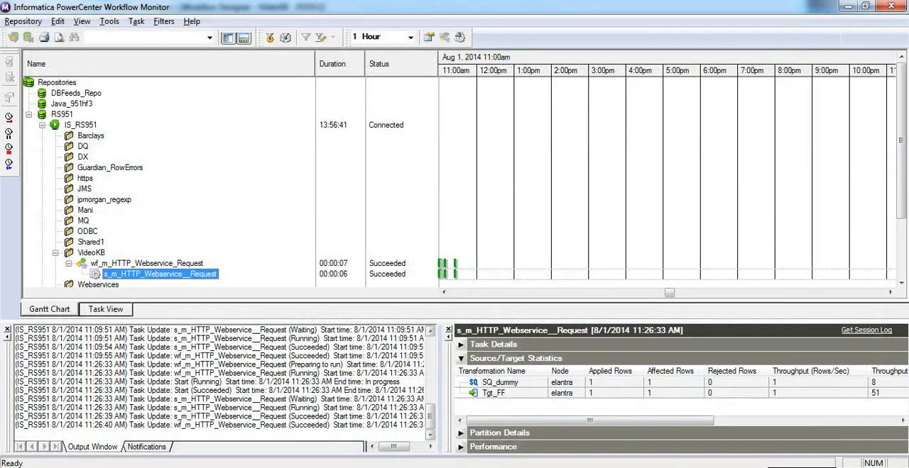
# Switch to FileZilla and refresh the remote TgtFiles directory listing
pyautogui.hotkey('alt', 'Tab')
pyautogui.press('Tab')
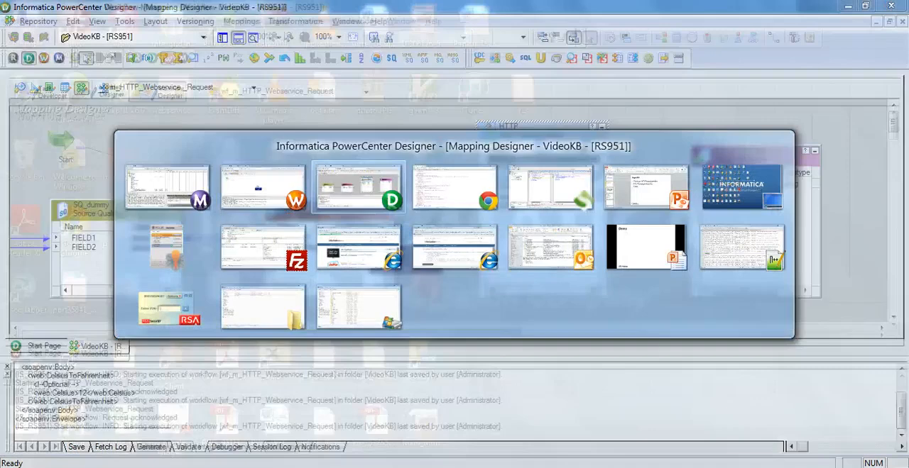
pyautogui.press('Tab')
pyautogui.press('Tab')
pyautogui.press('Tab')
pyautogui.press('Tab')
pyautogui.press('Tab')
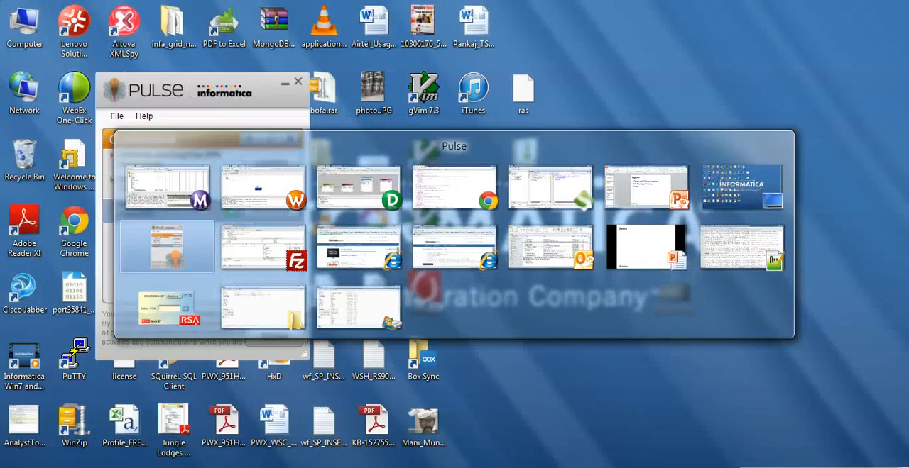
pyautogui.press('Tab')
pyautogui.rightClick(568, 290)
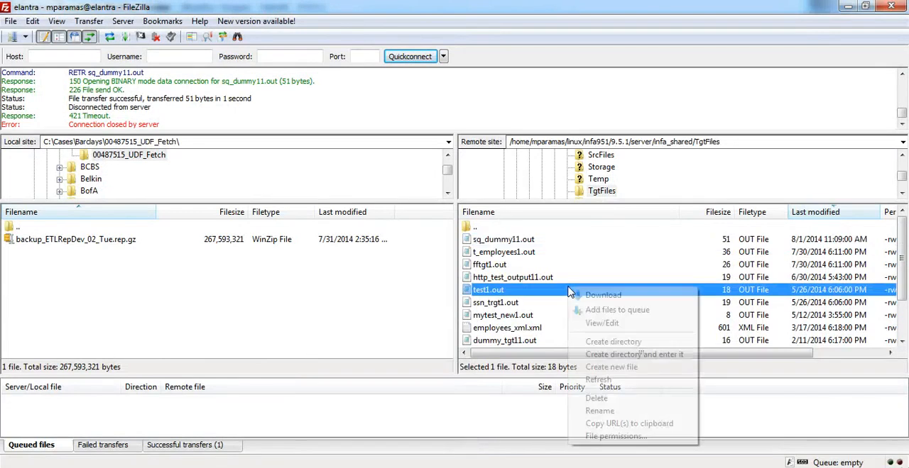
pyautogui.click(603, 381)
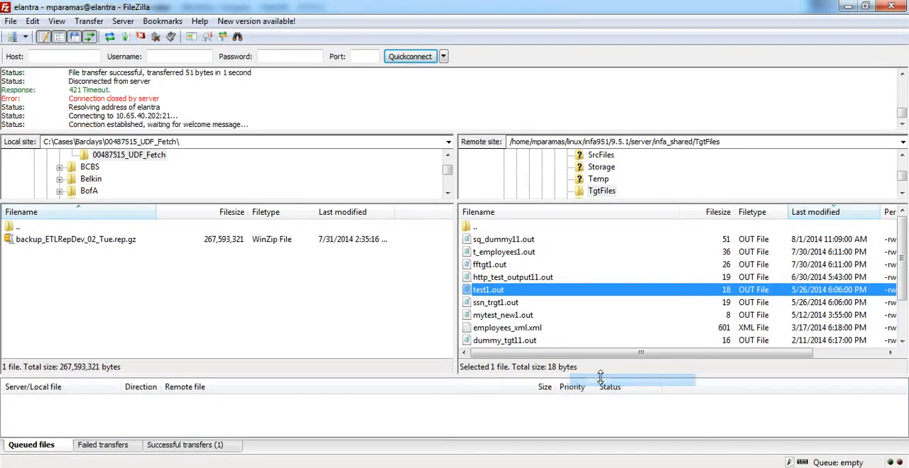
# Open the target file sq_dummy11.out from the server, examine the XML response text in it, and close the file
pyautogui.rightClick(499, 240)
pyautogui.click(520, 277)
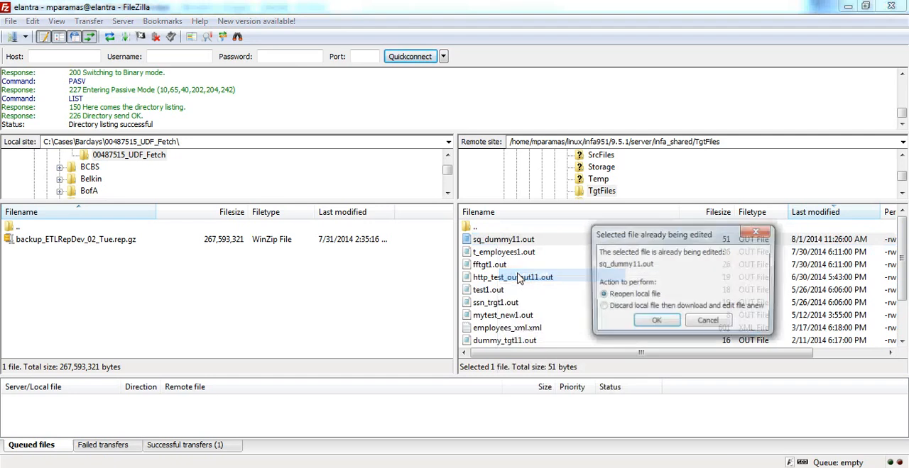
pyautogui.click(654, 323)
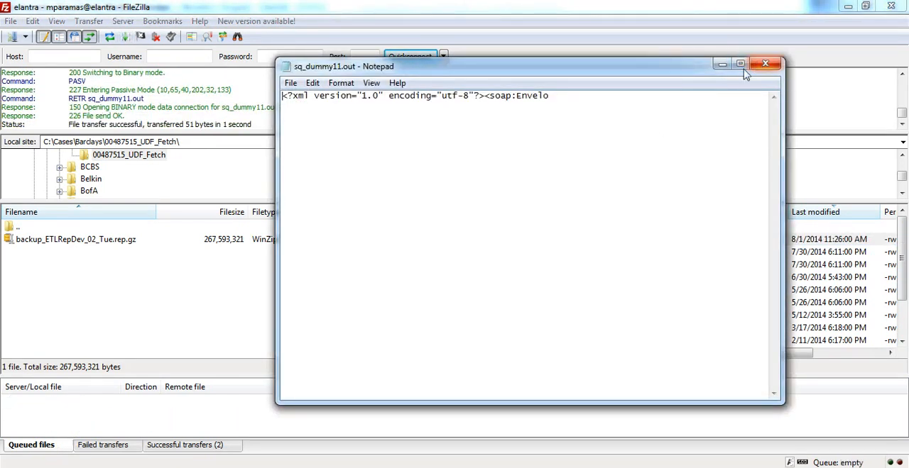
pyautogui.moveTo(324, 104); pyautogui.dragTo(271, 97)
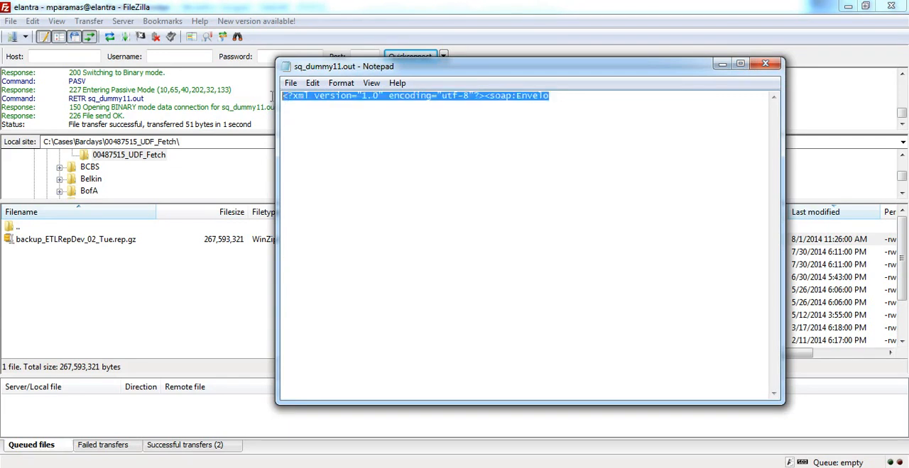
pyautogui.click(764, 65)
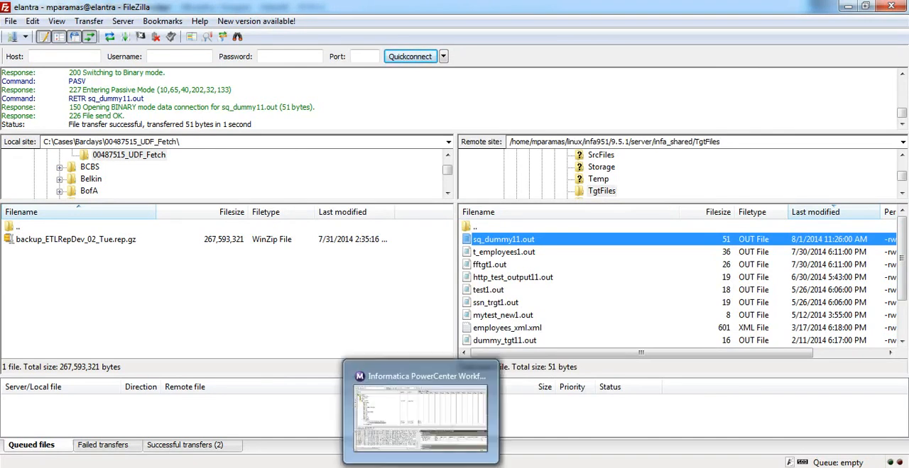
# Open SOAP_Response.xml from the Files folder in Notepad++, examine its SOAP envelope, and return to PowerCenter Designer
pyautogui.hotkey('alt', 'Tab')
pyautogui.press('Tab')
pyautogui.press('Tab')
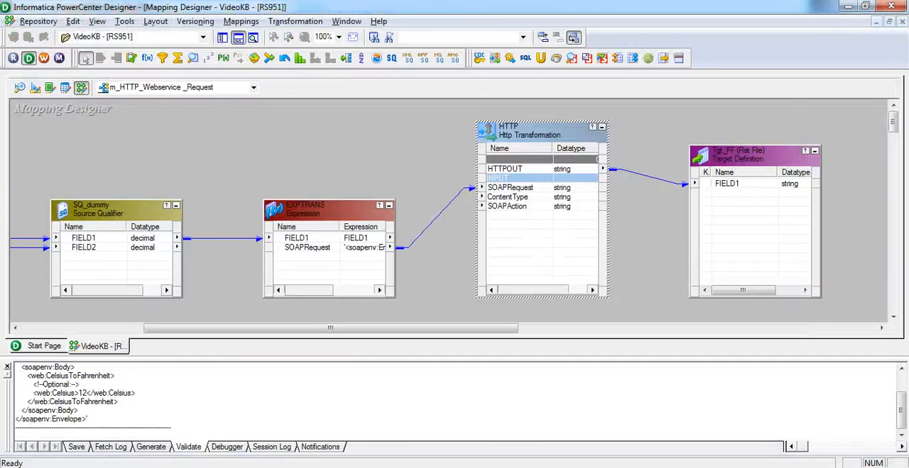
pyautogui.click(362, 437)
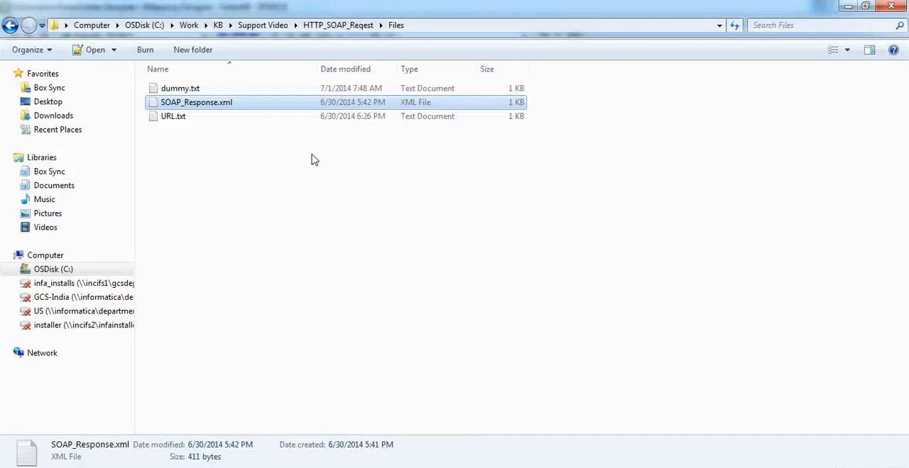
pyautogui.rightClick(212, 103)
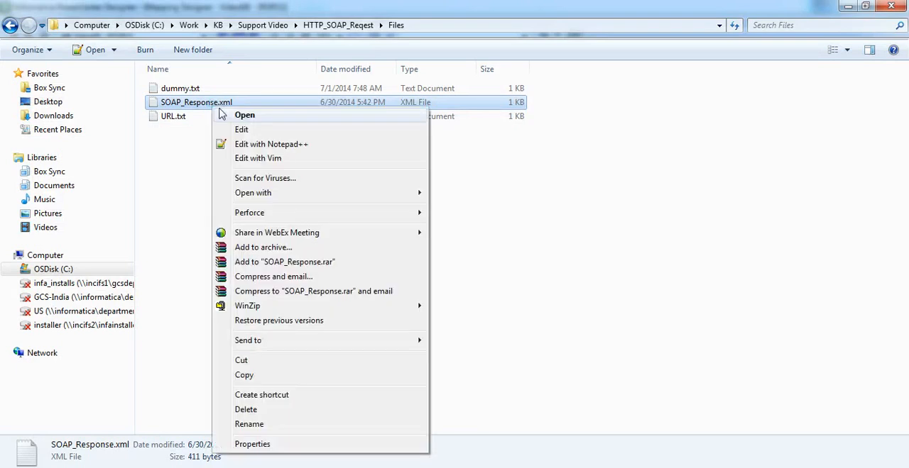
pyautogui.click(245, 145)
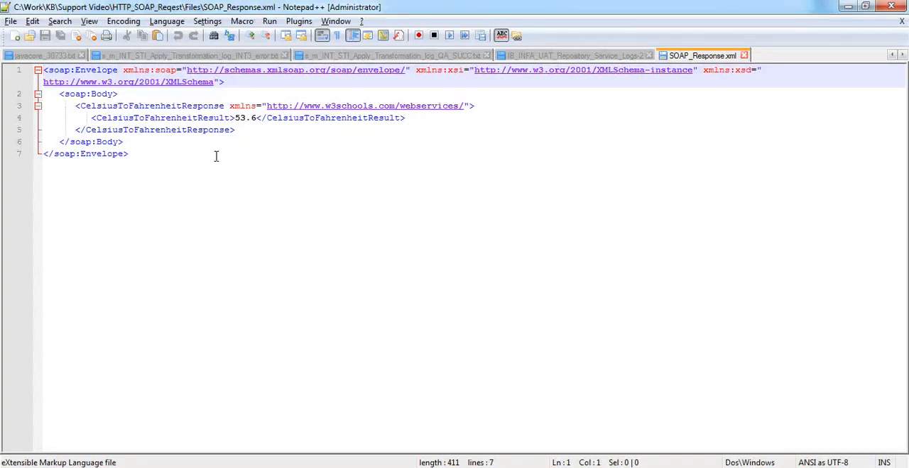
pyautogui.moveTo(139, 151); pyautogui.dragTo(42, 81)
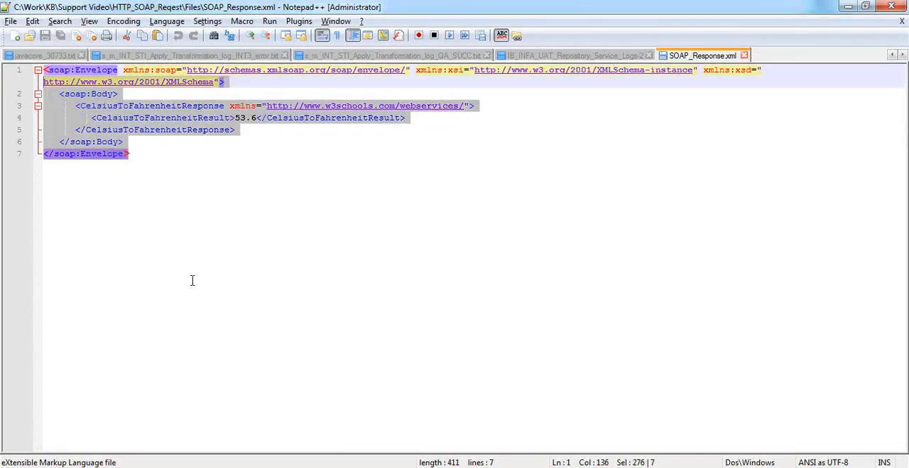
pyautogui.hotkey('alt', 'Tab')
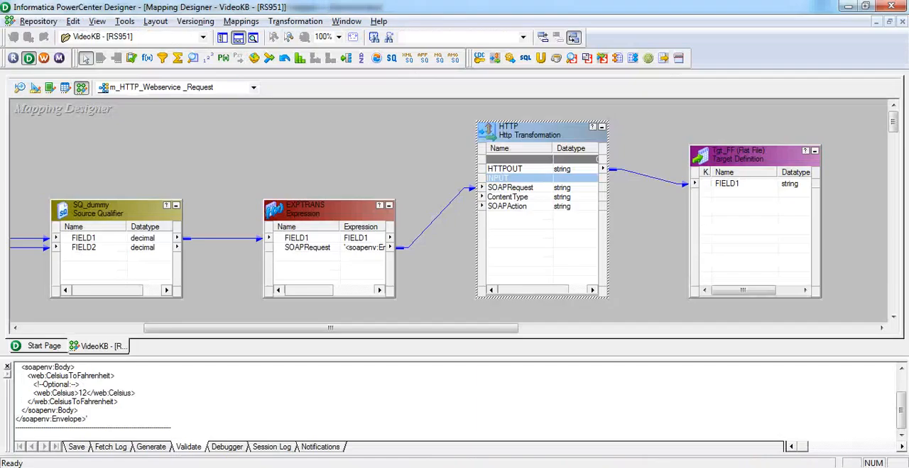
# Move the Tgt_FF target farther from the HTTP transformation and place an XML Parser transformation in the gap between them
pyautogui.moveTo(717, 158); pyautogui.dragTo(799, 155)
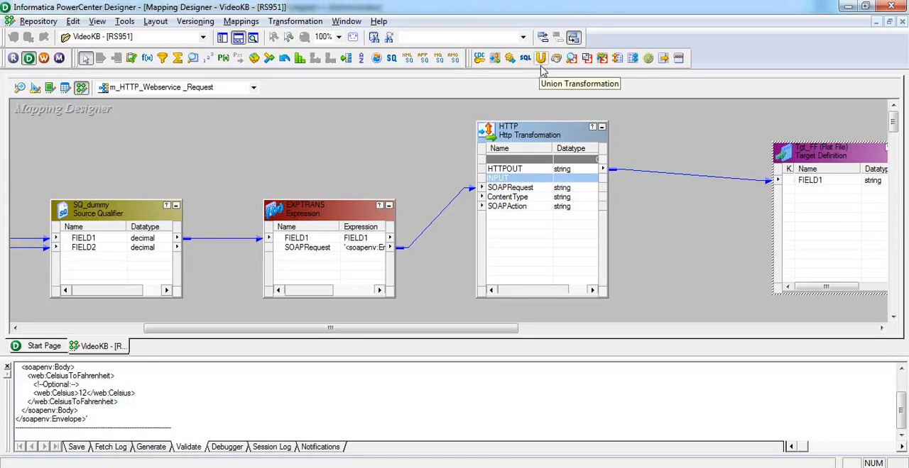
pyautogui.click(616, 61)
pyautogui.click(642, 139)
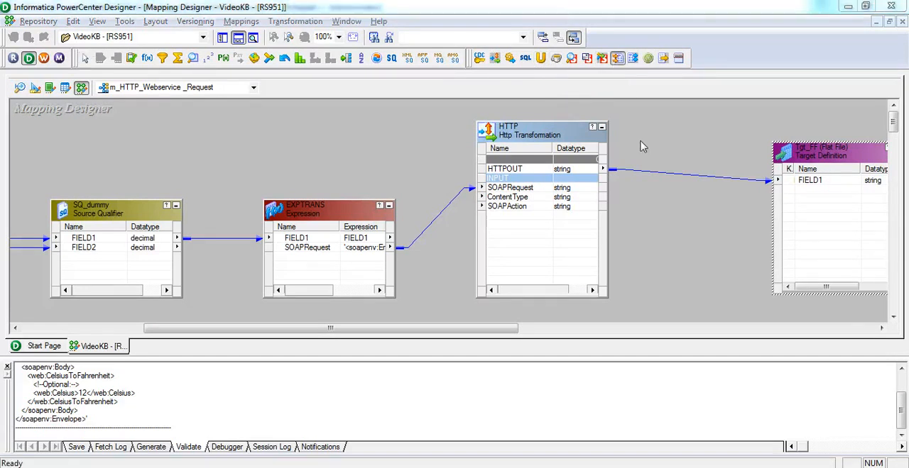
# Import SOAP_Response.xml as the parser's XML definition, generating hierarchy relationships with normalized XML views
pyautogui.click(428, 306)
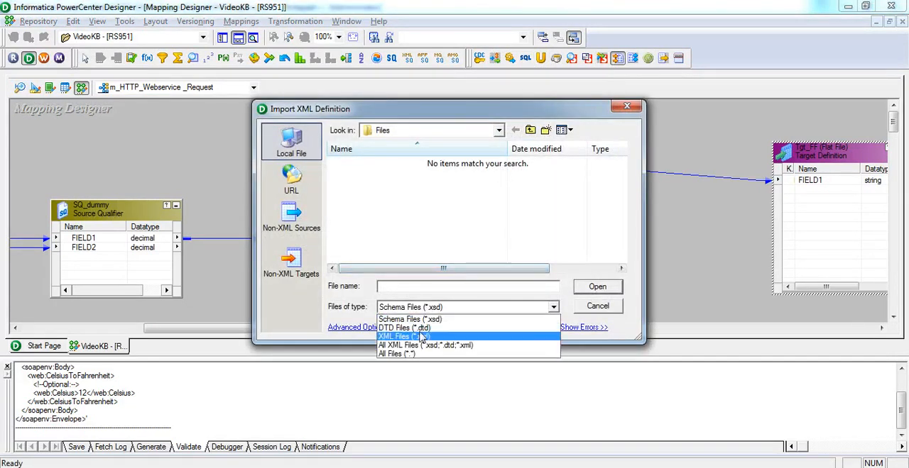
pyautogui.click(422, 339)
pyautogui.doubleClick(399, 166)
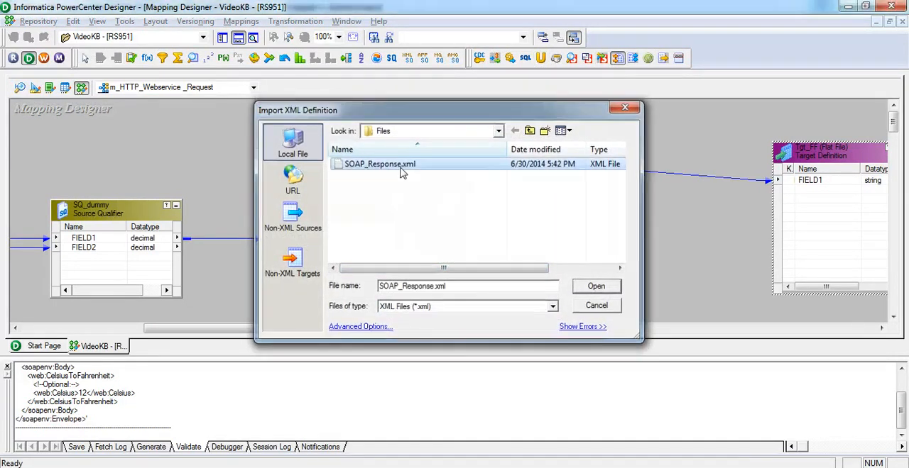
pyautogui.click(461, 367)
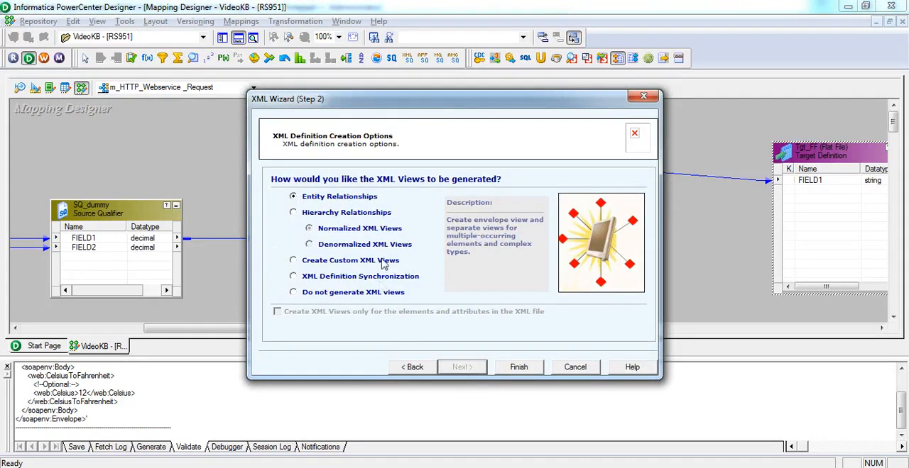
pyautogui.click(369, 212)
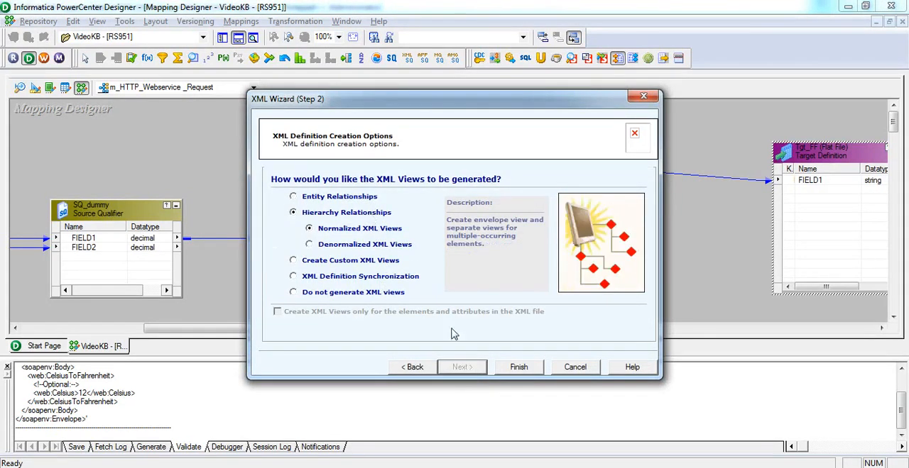
pyautogui.click(518, 367)
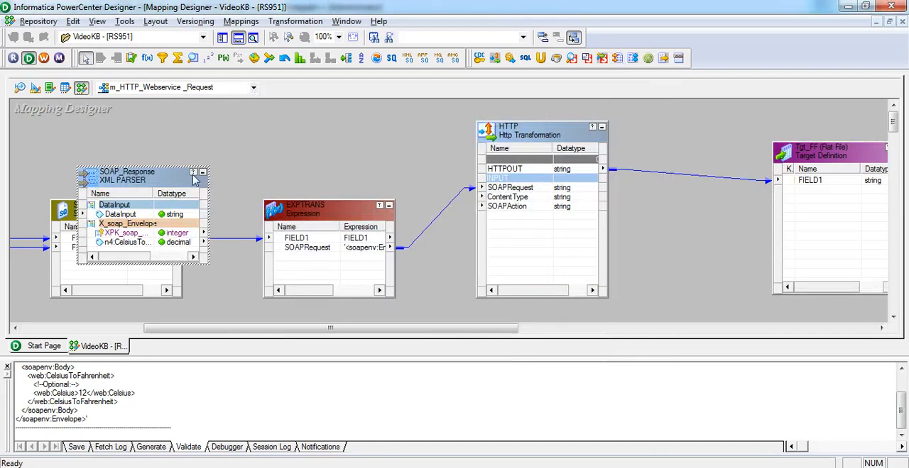
# Position the SOAP_Response parser between the HTTP transformation and Tgt_FF, and remove the direct link from HTTPOUT to the target
pyautogui.moveTo(179, 177); pyautogui.dragTo(721, 186)
pyautogui.moveTo(526, 133); pyautogui.dragTo(449, 121)
pyautogui.press('Delete')
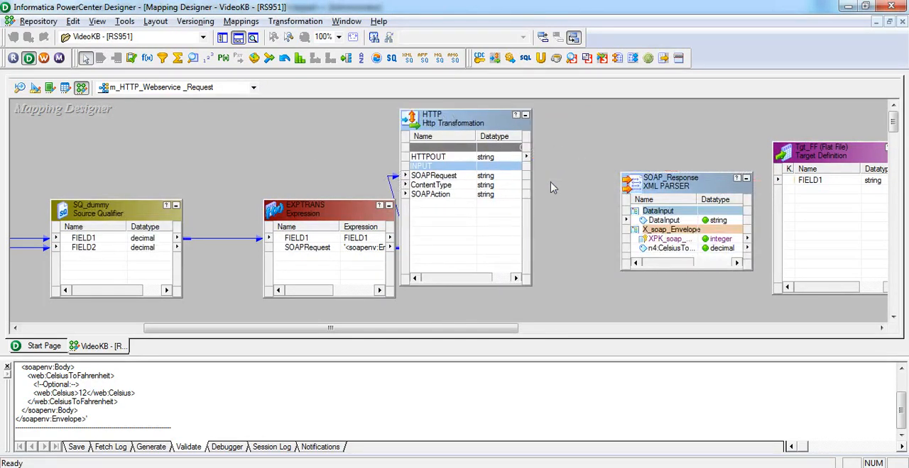
# Link HTTPOUT to the XML parser's DataInput port, and link the parser's n4:CelsiusTo... output port to FIELD1 of Tgt_FF
pyautogui.hscroll(-3, 549, 182)
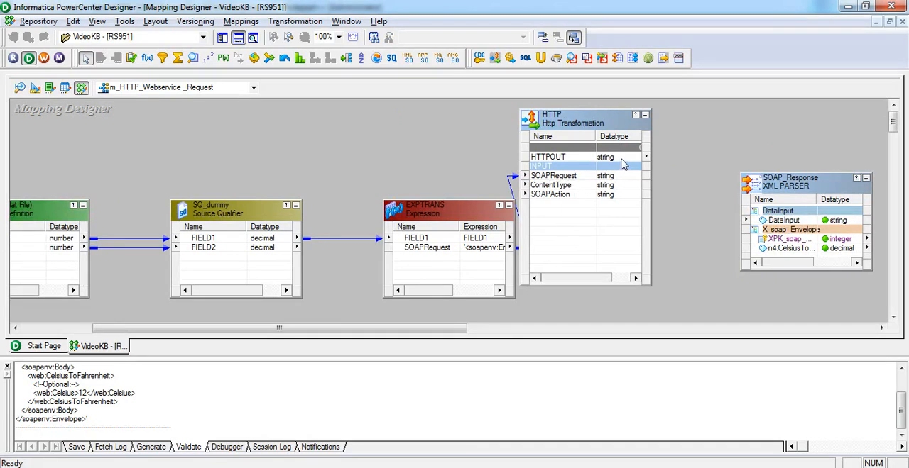
pyautogui.moveTo(621, 157); pyautogui.dragTo(778, 225)
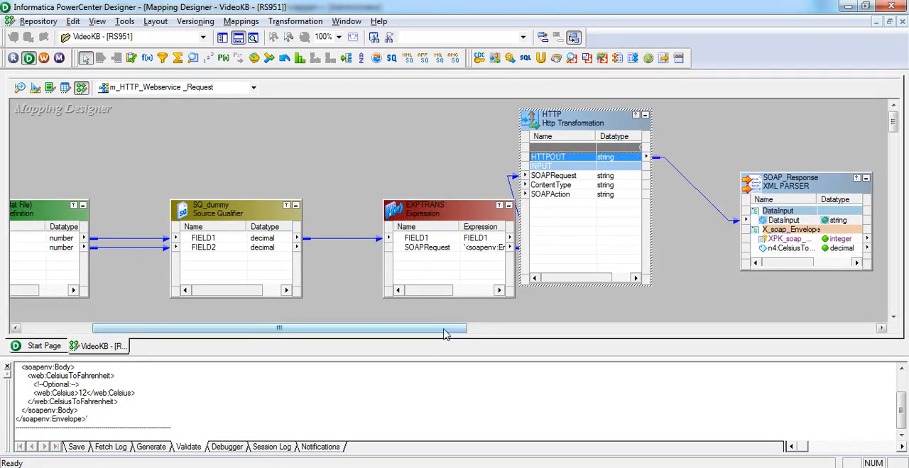
pyautogui.moveTo(444, 331); pyautogui.dragTo(522, 341)
pyautogui.moveTo(662, 252); pyautogui.dragTo(751, 183)
pyautogui.click(617, 232)
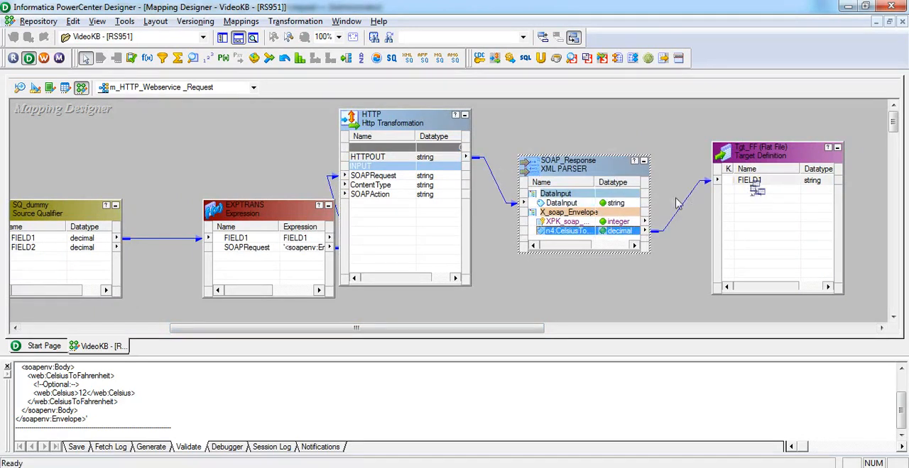
# Save the changed mapping to the repository and switch to PowerCenter Workflow Manager
pyautogui.hotkey('ctrl', 's')
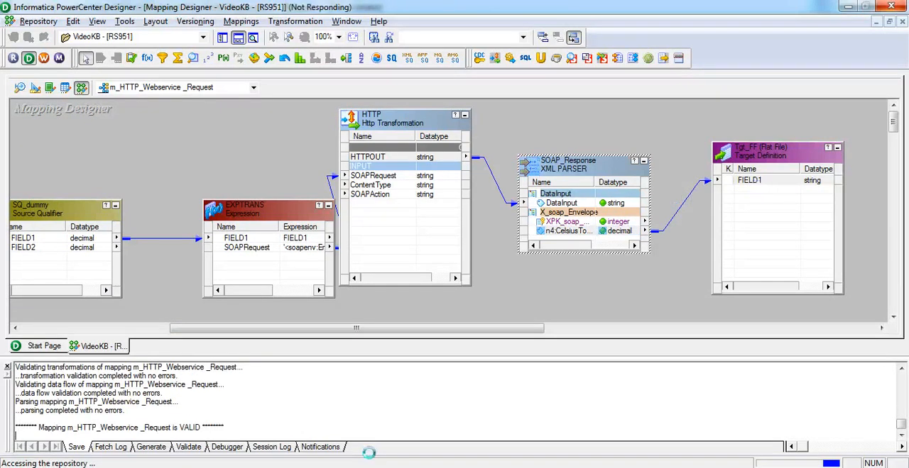
pyautogui.hotkey('alt', 'Tab')
pyautogui.hotkey('alt', 'Tab')
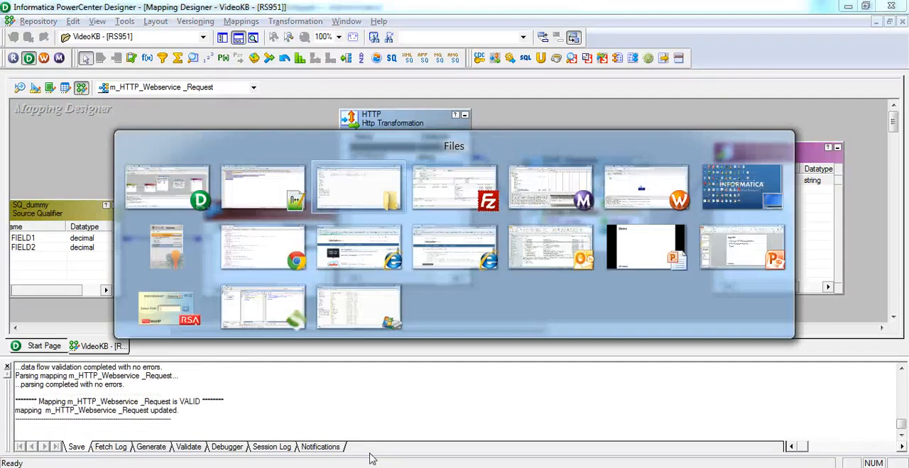
pyautogui.hotkey('alt', 'Tab')
pyautogui.hotkey('alt', 'Tab')
pyautogui.hotkey('alt', 'Tab')
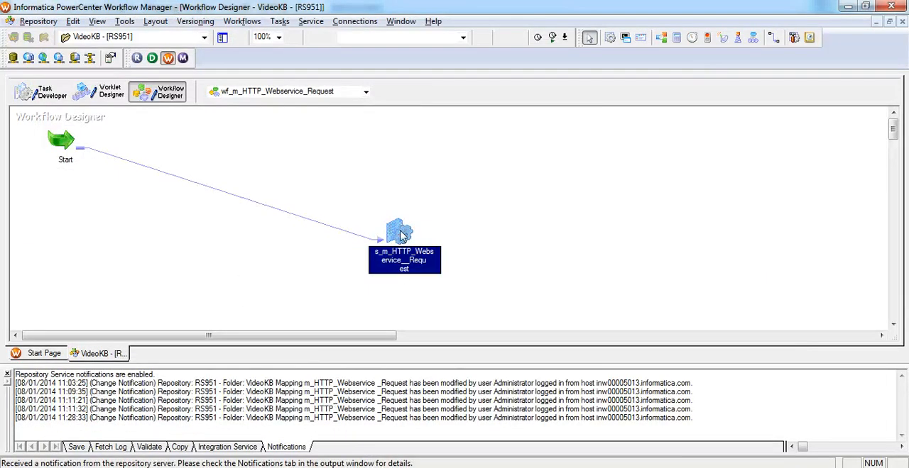
# Refresh the mapping in session s_m_HTTP_Webservice__Request and save the workflow
pyautogui.rightClick(401, 237)
pyautogui.click(444, 310)
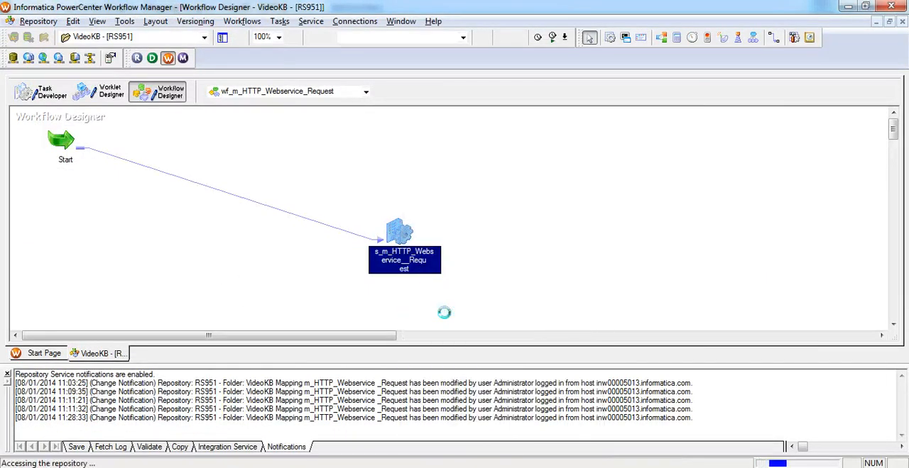
pyautogui.hotkey('ctrl', 's')
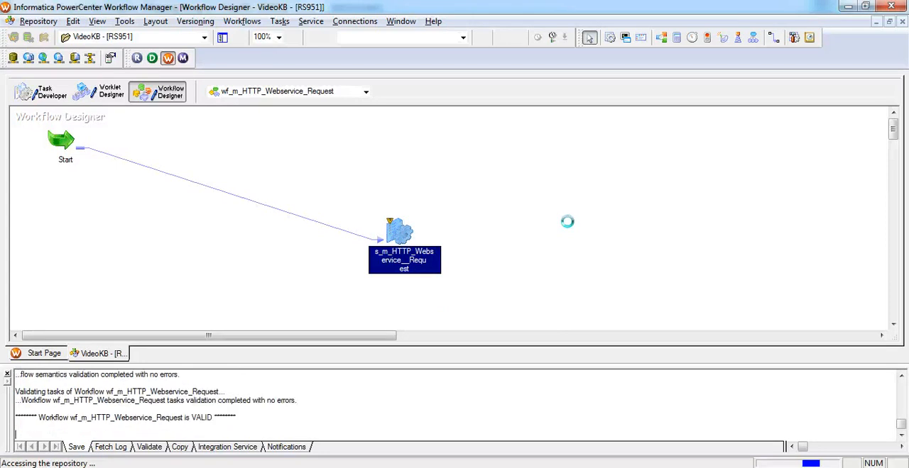
# Start workflow wf_m_HTTP_Webservice_Request and check its run status in Workflow Monitor
pyautogui.rightClick(471, 201)
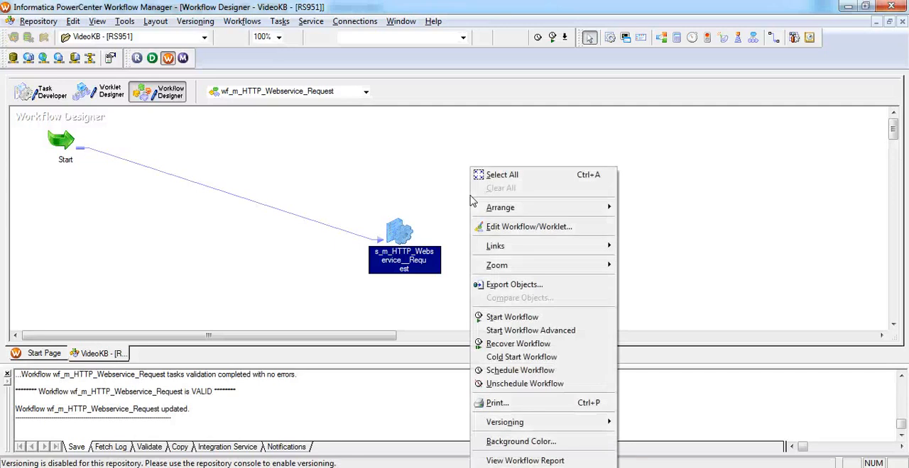
pyautogui.click(505, 317)
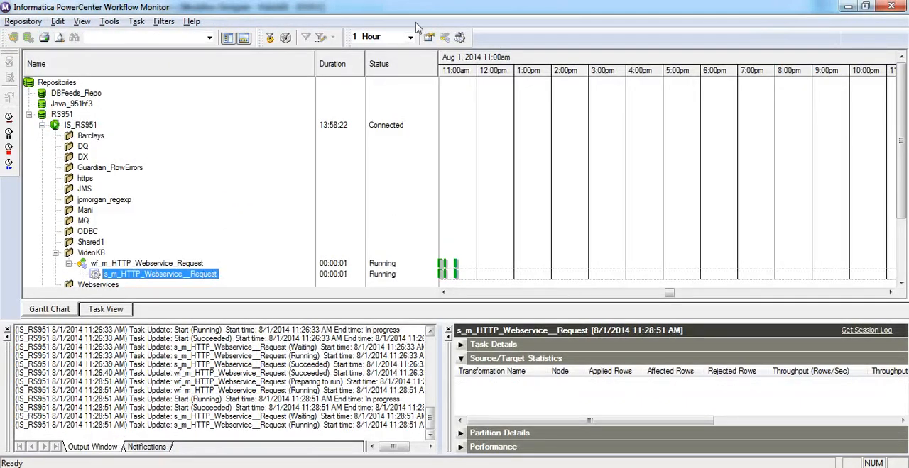
pyautogui.click(428, 38)
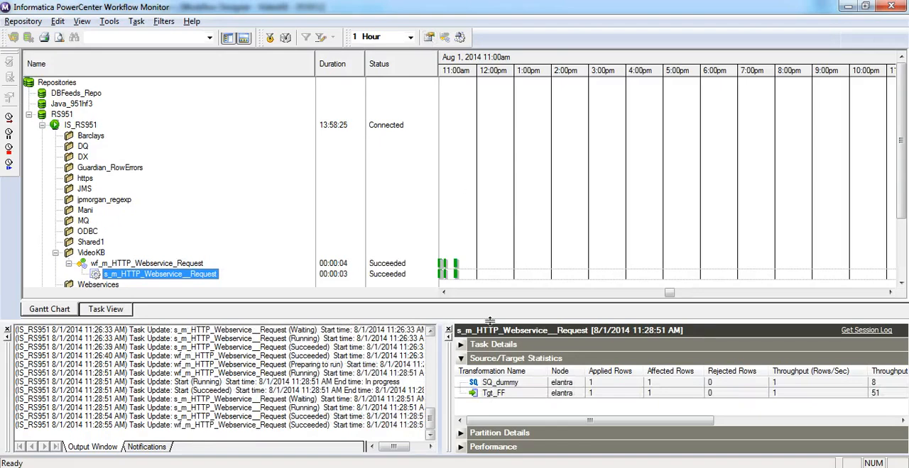
# Switch to FileZilla and refresh the remote TgtFiles listing to pick up the new session output
pyautogui.click(468, 467)
pyautogui.rightClick(571, 279)
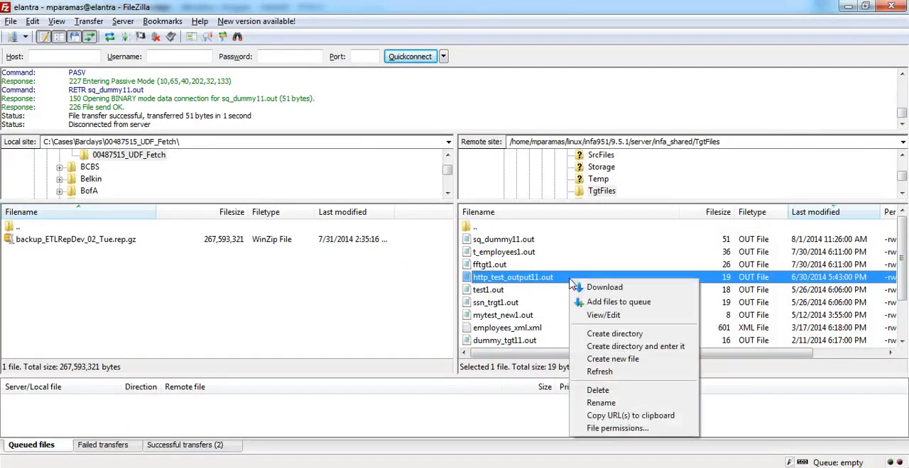
pyautogui.click(600, 371)
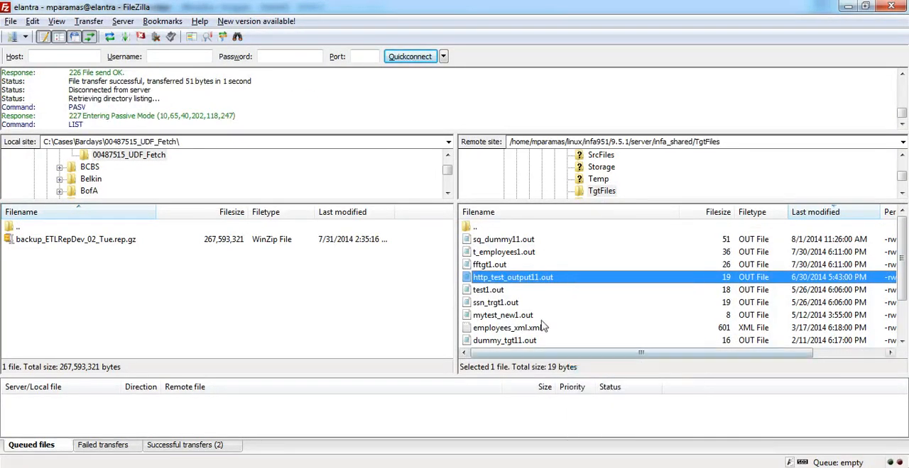
# Open sq_dummy11.out from the server for viewing, examine the parsed Fahrenheit value in it, and close the file
pyautogui.rightClick(508, 239)
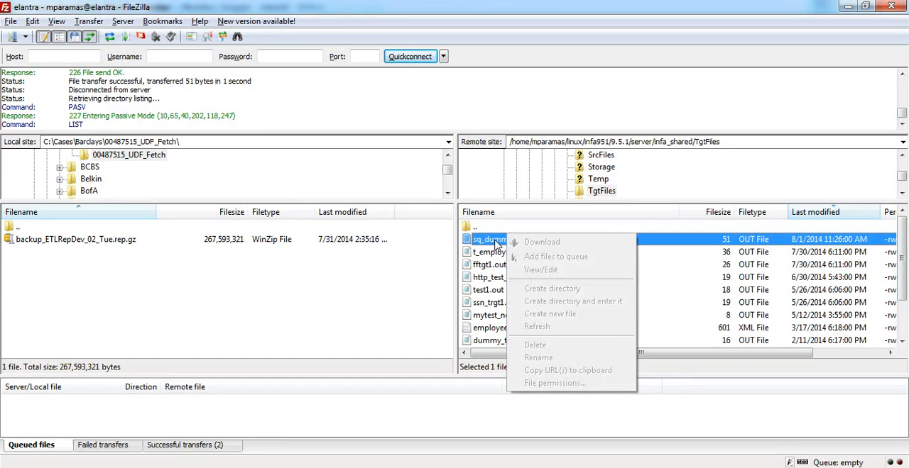
pyautogui.rightClick(495, 242)
pyautogui.click(506, 252)
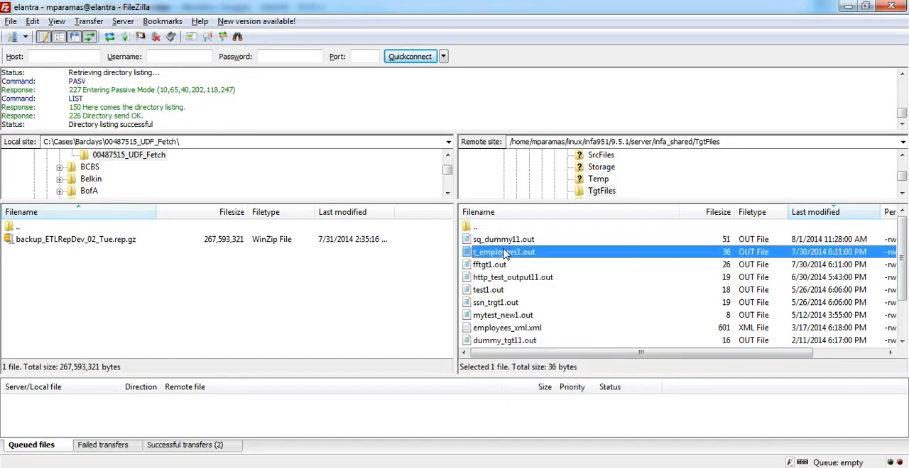
pyautogui.rightClick(503, 251)
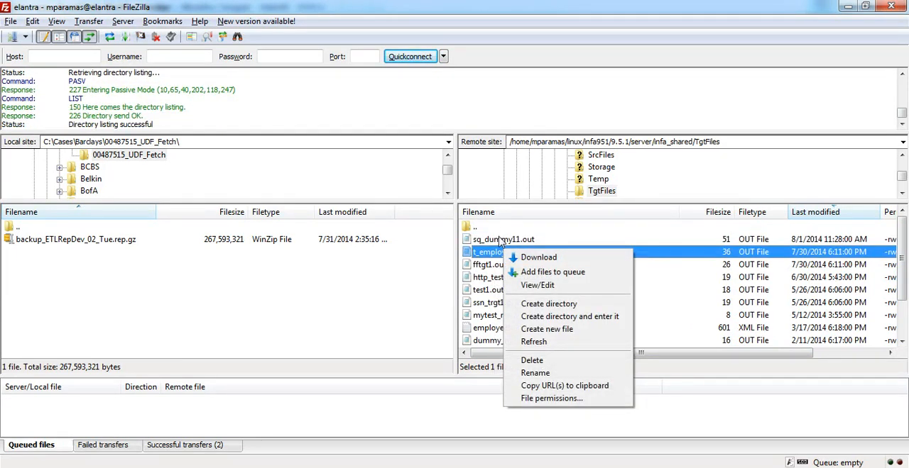
pyautogui.rightClick(500, 241)
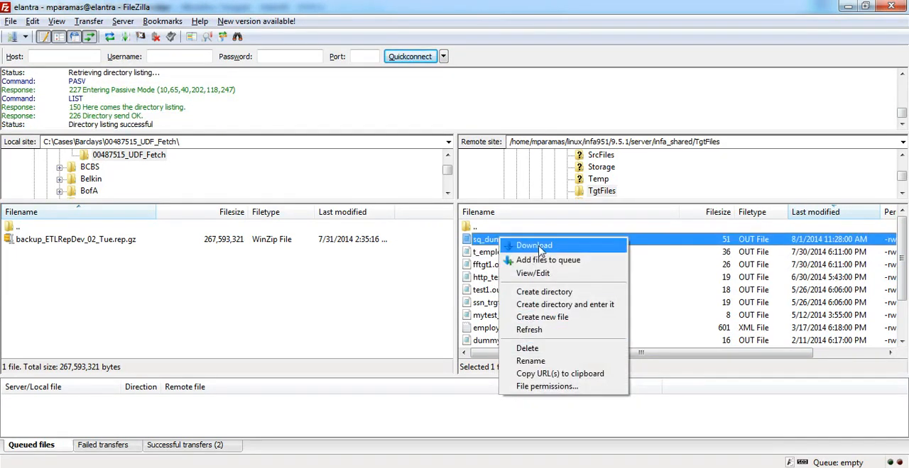
pyautogui.click(532, 274)
pyautogui.click(654, 323)
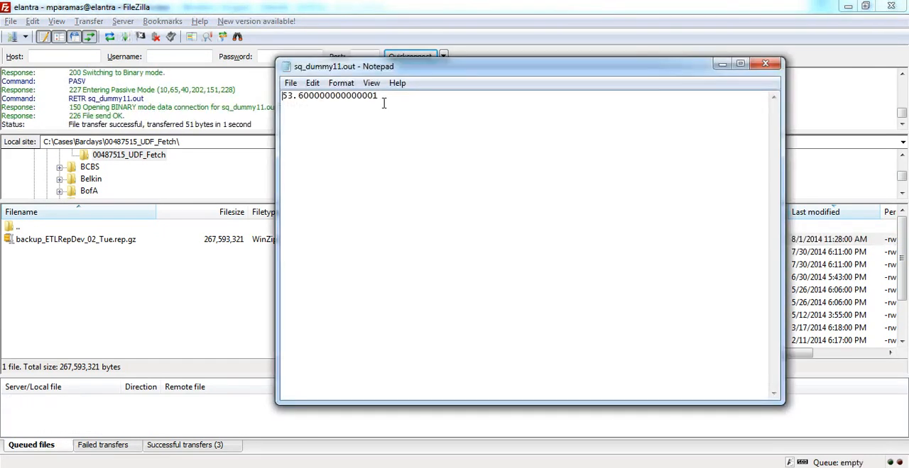
pyautogui.moveTo(548, 95); pyautogui.dragTo(277, 96)
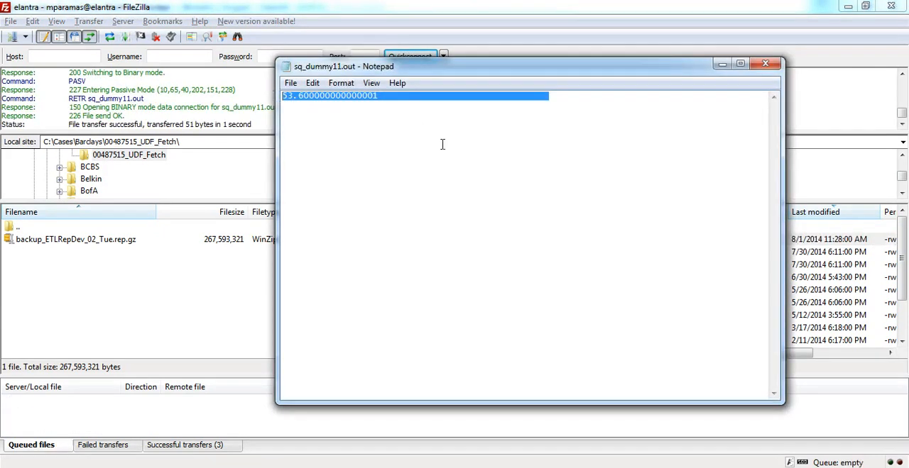
pyautogui.click(765, 64)
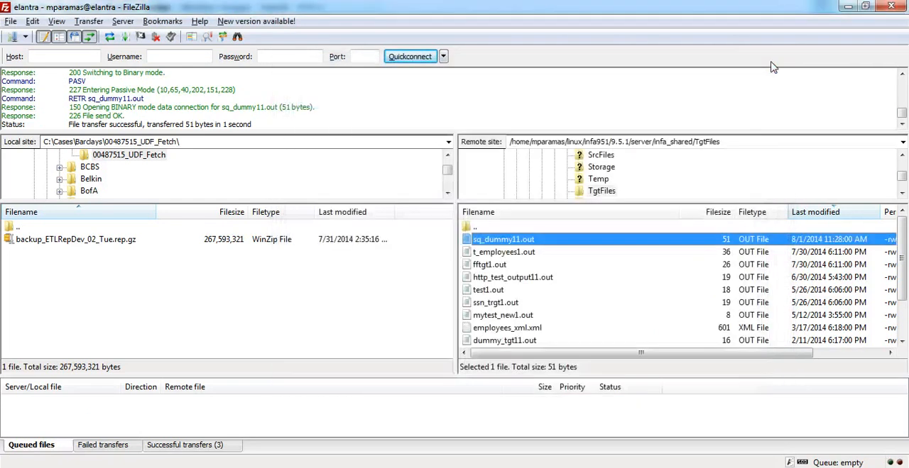
pyautogui.click(32, 452)
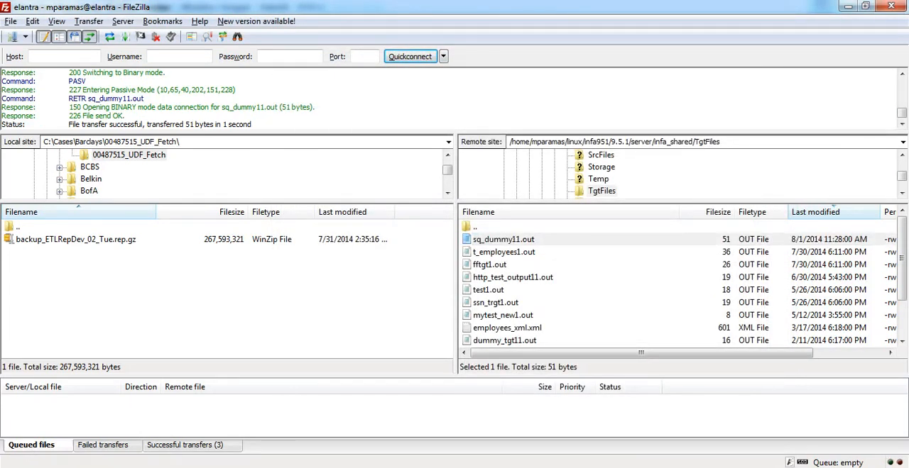